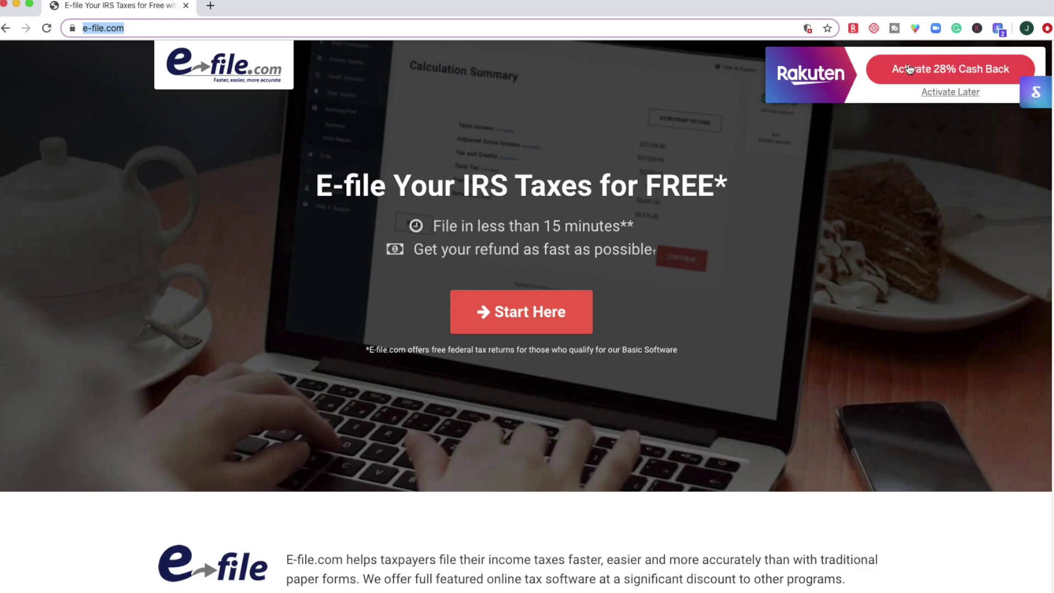
Scroll down to the pricing cards and activate the 28% Rakuten cash back offer.
{"action": "scroll", "coordinate": [663, 278], "scroll_direction": "down", "scroll_amount": 2}
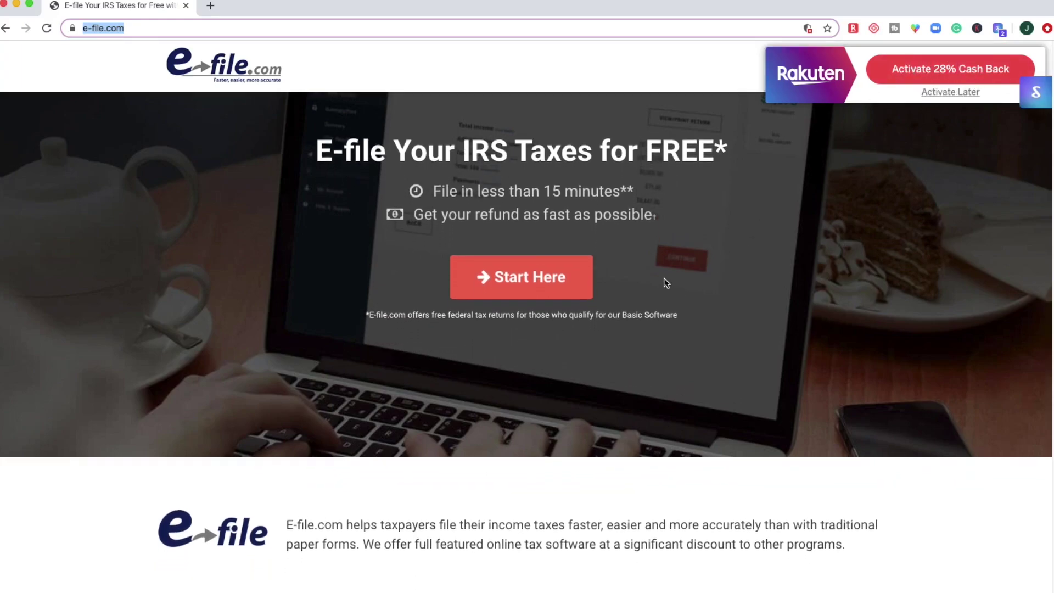
{"action": "scroll", "coordinate": [664, 278], "scroll_direction": "down", "scroll_amount": 6}
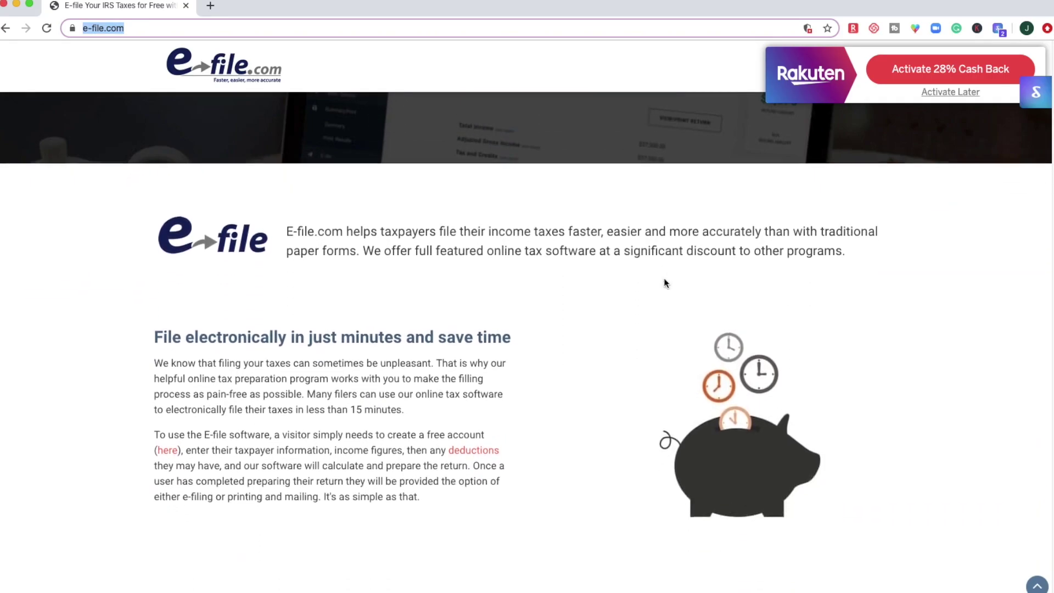
{"action": "scroll", "coordinate": [663, 278], "scroll_direction": "down", "scroll_amount": 8}
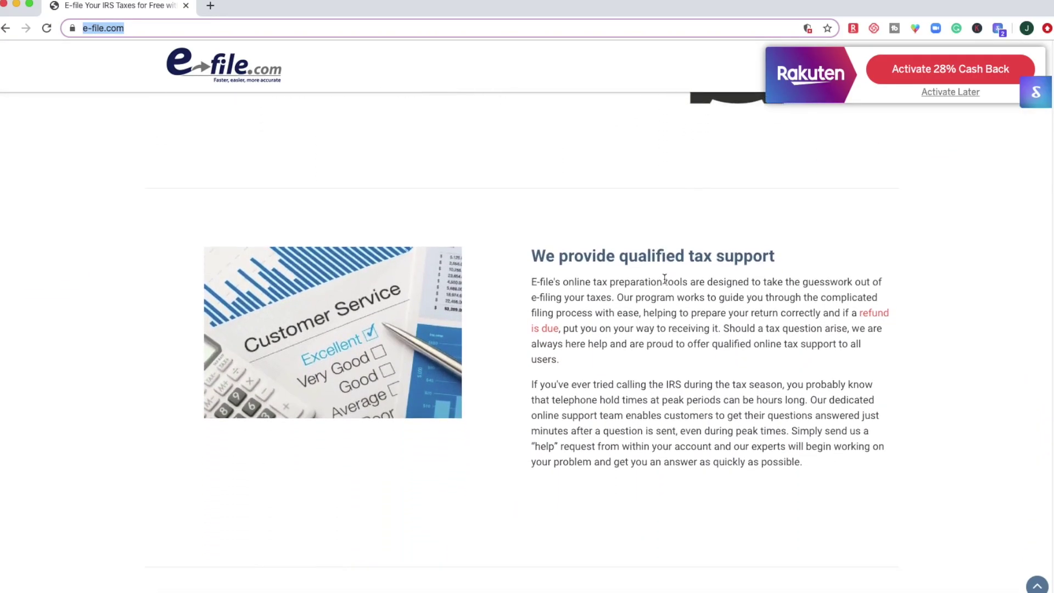
{"action": "scroll", "coordinate": [664, 278], "scroll_direction": "down", "scroll_amount": 8}
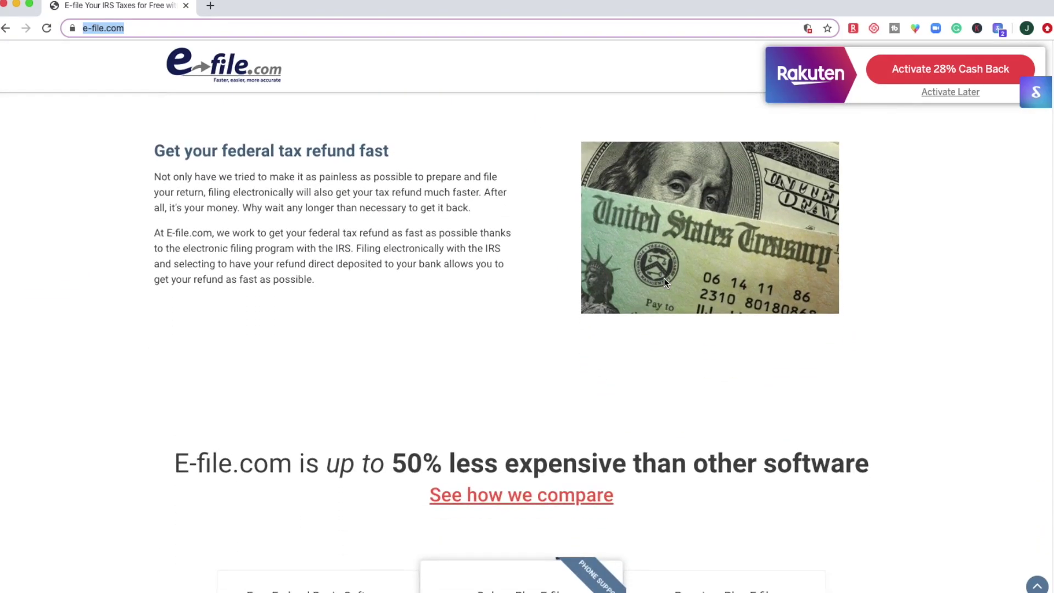
{"action": "scroll", "coordinate": [664, 283], "scroll_direction": "down", "scroll_amount": 4}
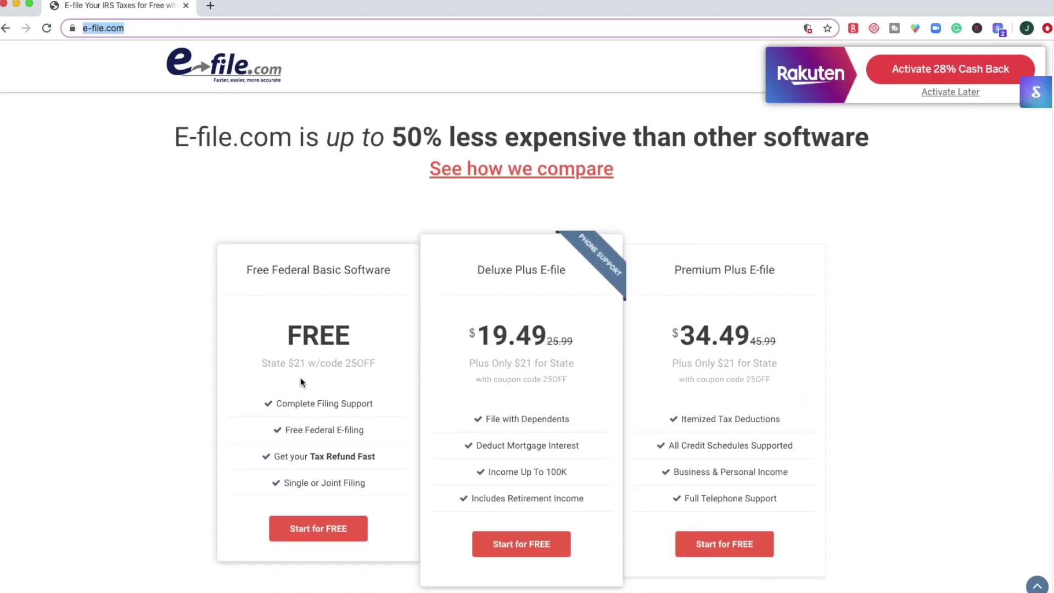
{"action": "left_click_drag", "start_coordinate": [294, 363], "coordinate": [375, 366]}
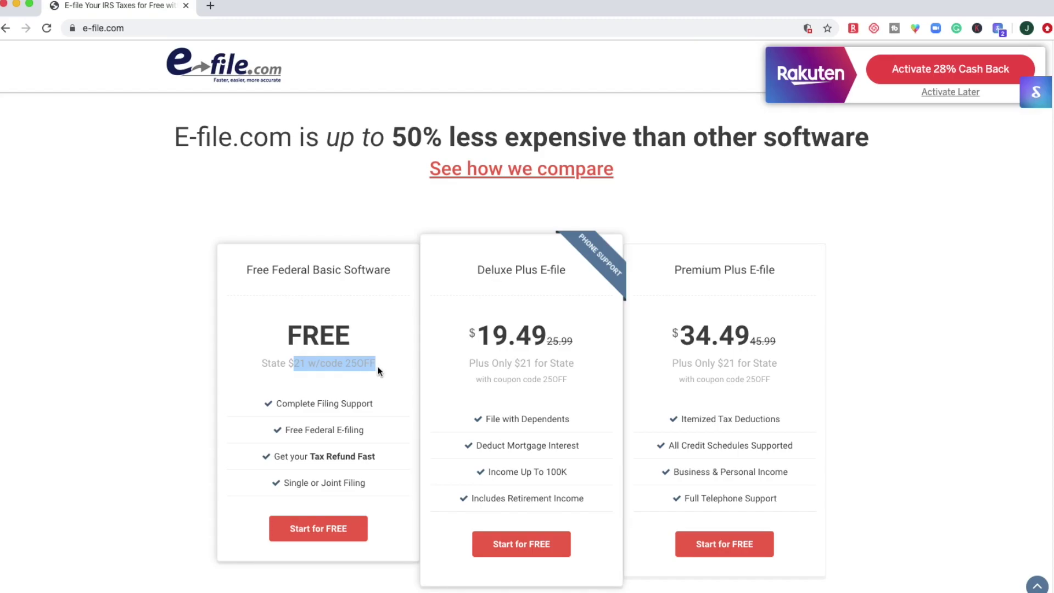
{"action": "left_click", "coordinate": [378, 366]}
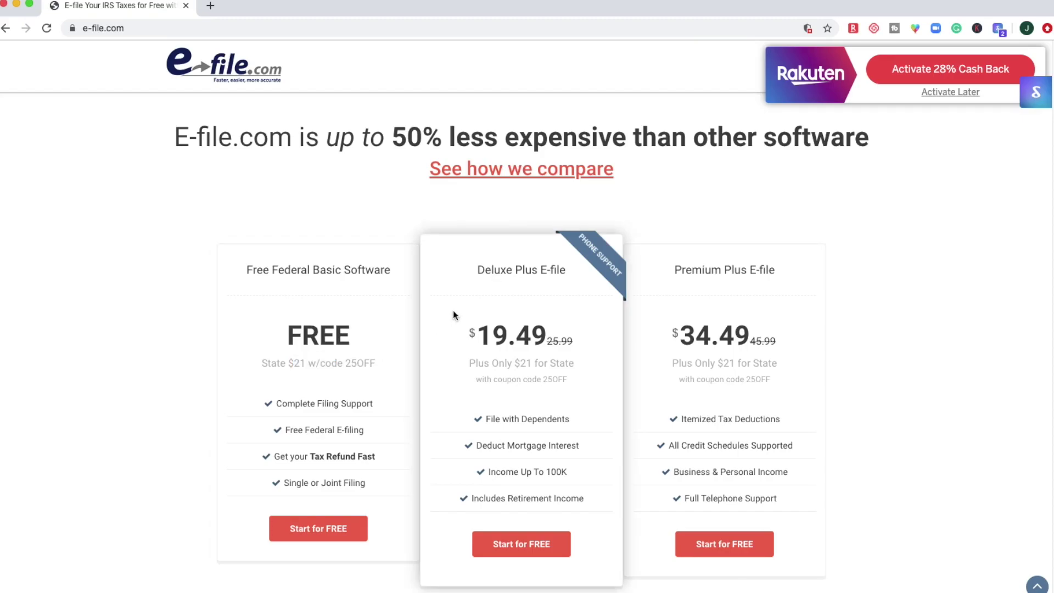
{"action": "left_click", "coordinate": [913, 73]}
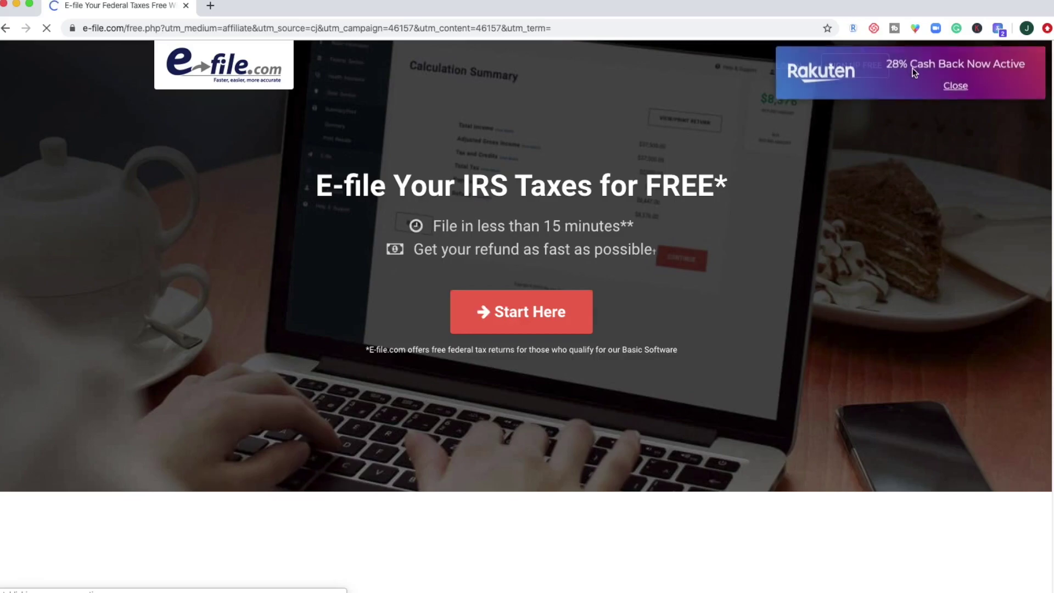
Start a new free tax return and continue past the account-created and 'You deserve the best' pages.
{"action": "left_click", "coordinate": [510, 320]}
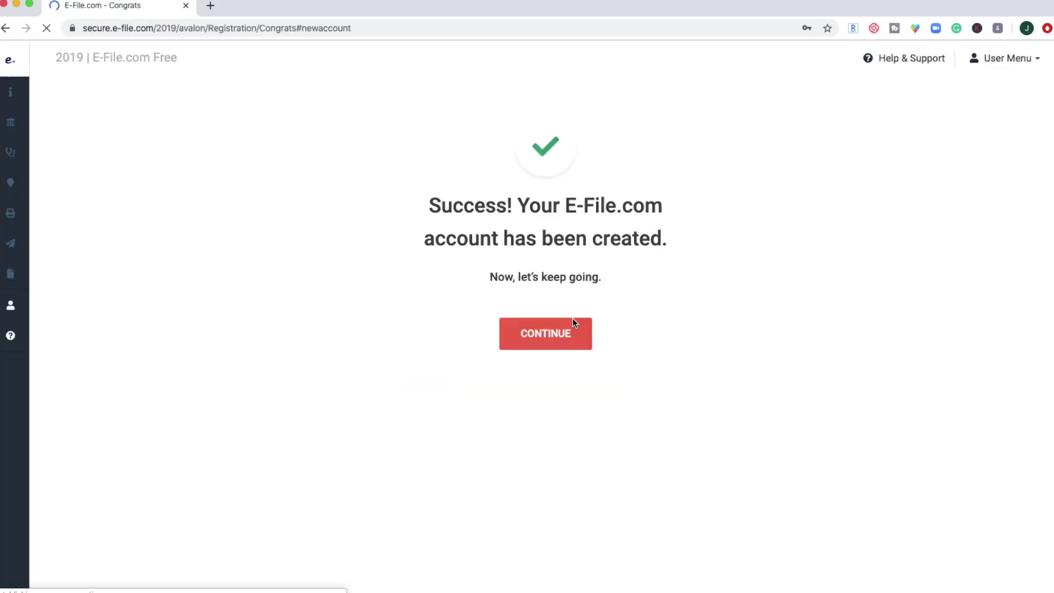
{"action": "left_click", "coordinate": [572, 320]}
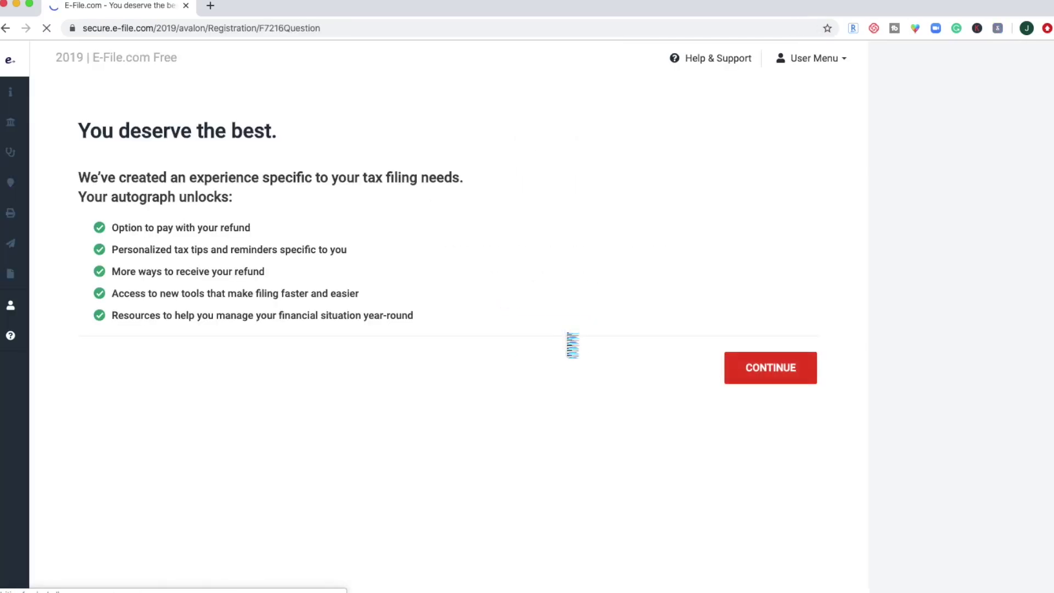
{"action": "left_click", "coordinate": [771, 371]}
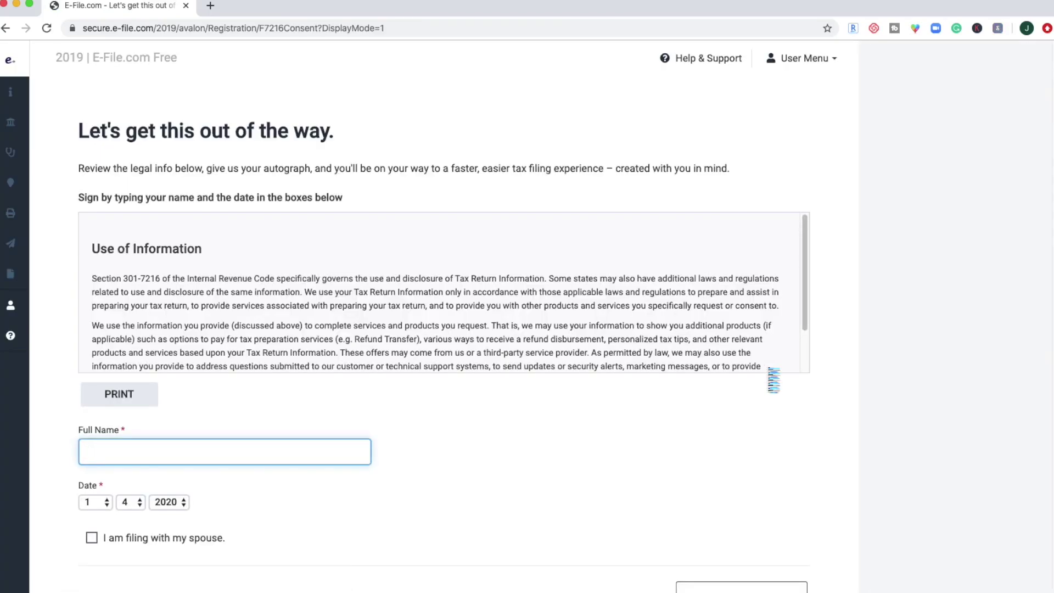
Sign the Use of Information consent with the taxpayer's full name and continue past the Important Message.
{"action": "scroll", "coordinate": [654, 321], "scroll_direction": "down", "scroll_amount": 2}
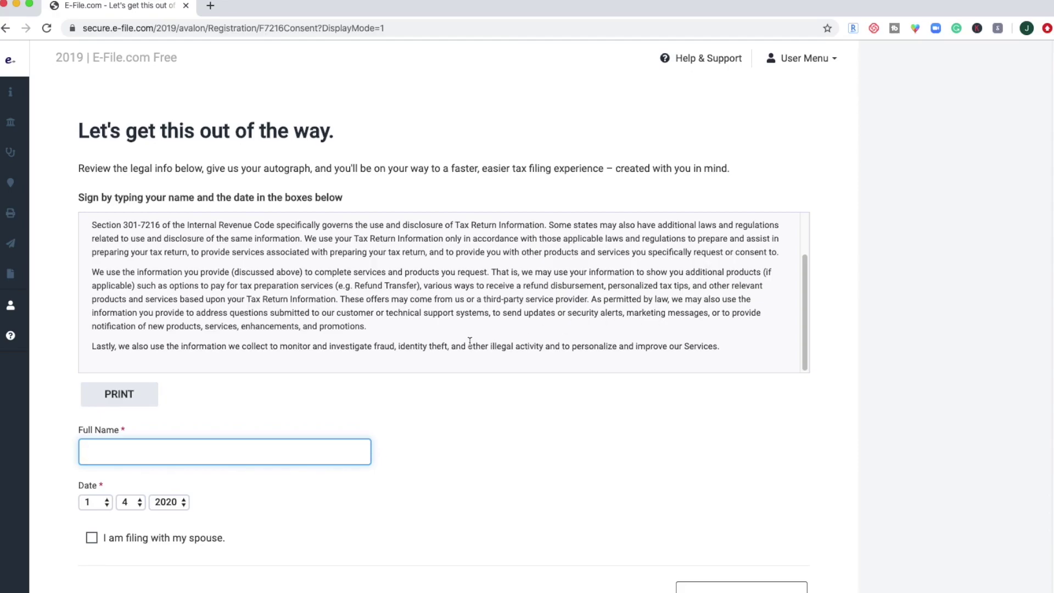
{"action": "type", "text": "Bob Vance"}
{"action": "left_click", "coordinate": [777, 581]}
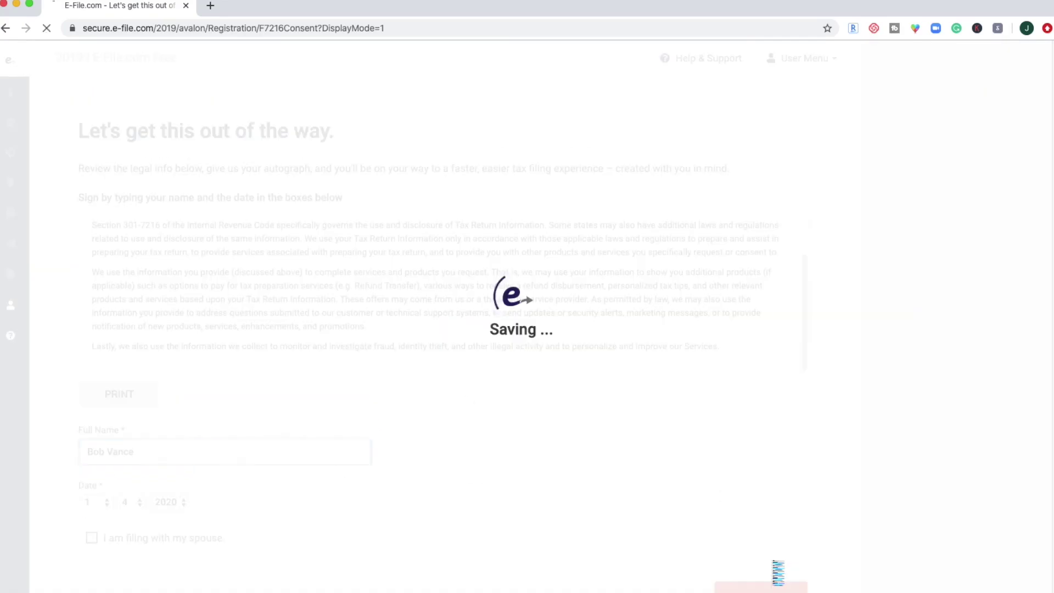
{"action": "left_click", "coordinate": [819, 347]}
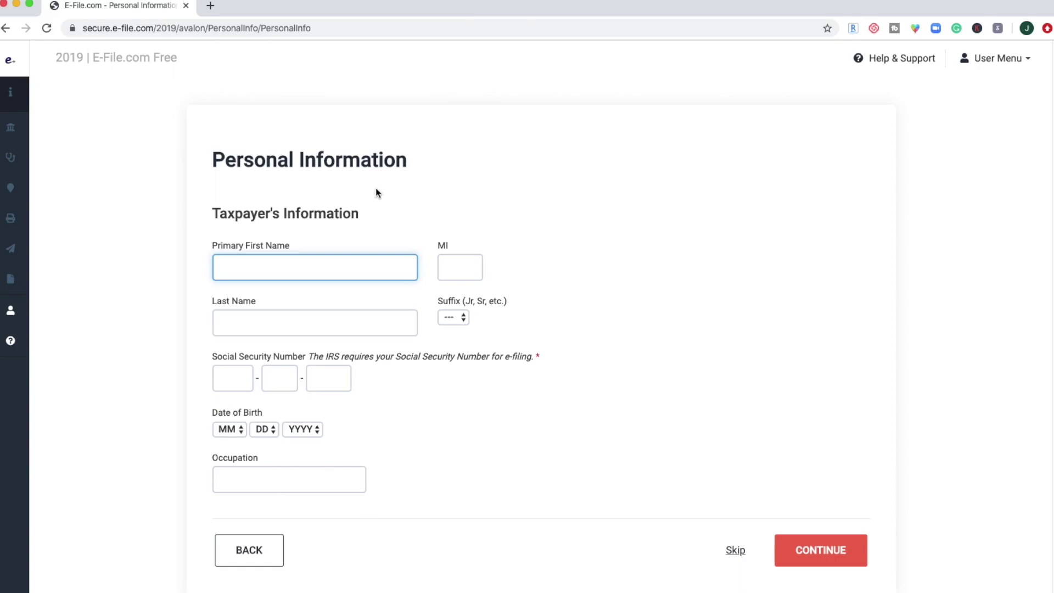
Enter the taxpayer's first name, last name and Social Security number.
{"action": "type", "text": "Bob"}
{"action": "key", "text": "Tab"}
{"action": "type", "text": "Vance"}
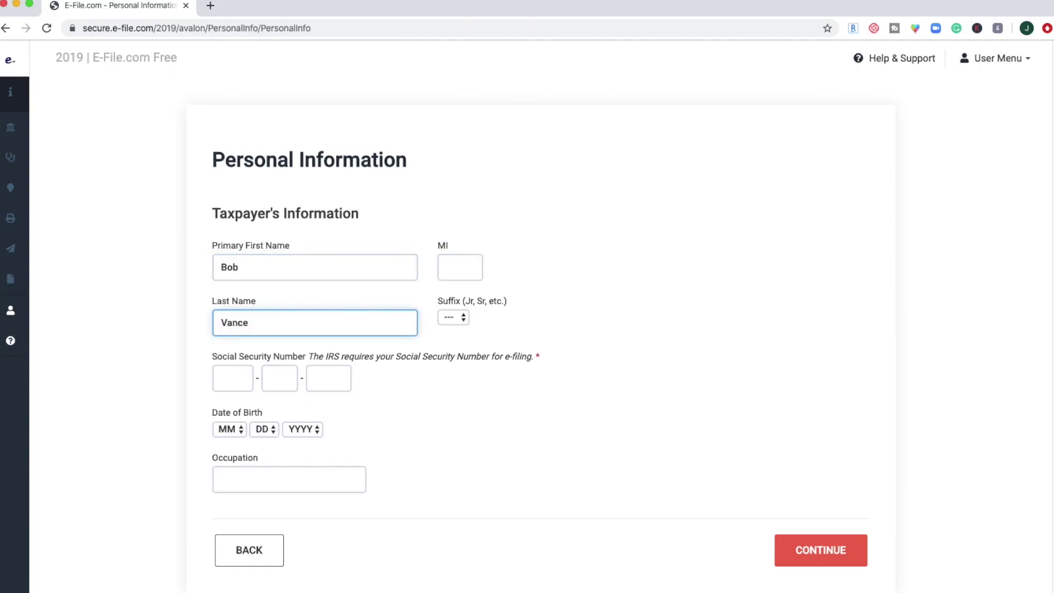
{"action": "left_click", "coordinate": [232, 378]}
{"action": "type", "text": "222112222"}
Set the birth date to 11/25/1980 and occupation to 'worker', then save the personal details.
{"action": "left_click", "coordinate": [229, 428]}
{"action": "left_click", "coordinate": [225, 577]}
{"action": "left_click", "coordinate": [264, 428]}
{"action": "scroll", "coordinate": [265, 471], "scroll_direction": "down", "scroll_amount": 5}
{"action": "left_click", "coordinate": [263, 472]}
{"action": "left_click", "coordinate": [294, 431]}
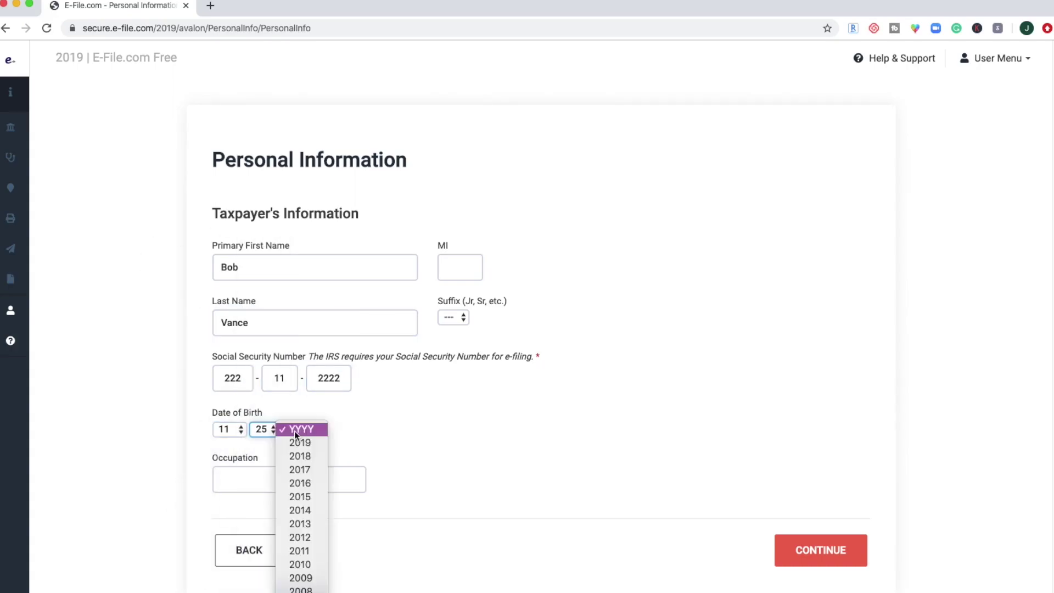
{"action": "scroll", "coordinate": [293, 558], "scroll_direction": "down", "scroll_amount": 5}
{"action": "left_click", "coordinate": [308, 540]}
{"action": "left_click", "coordinate": [263, 466]}
{"action": "type", "text": "worker"}
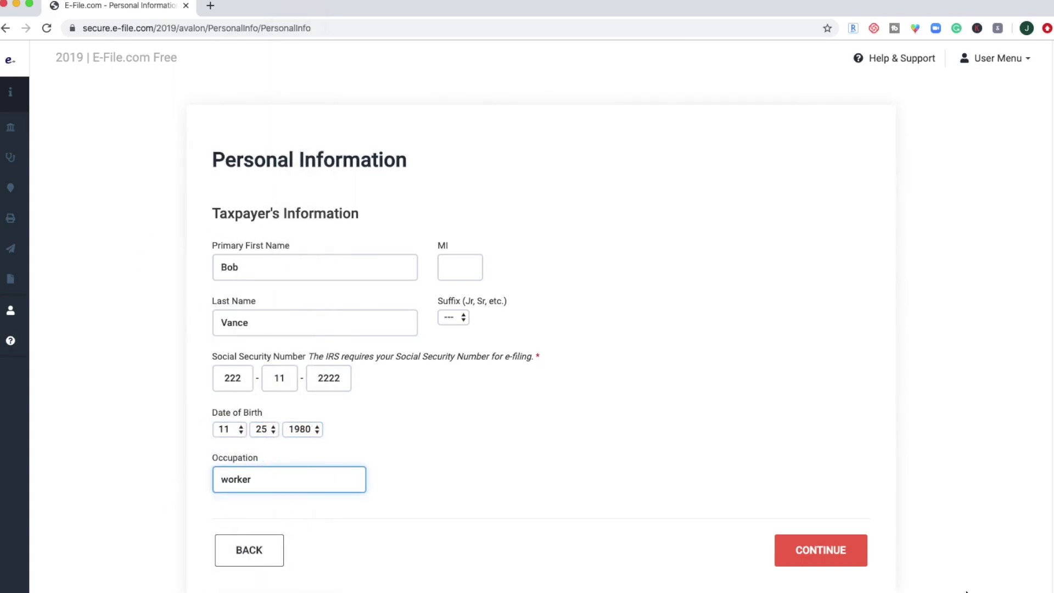
{"action": "key", "text": "Return"}
Fill in the mailing street address and ZIP code, answer the state residency question, and save.
{"action": "left_click", "coordinate": [337, 318]}
{"action": "left_click", "coordinate": [237, 423]}
{"action": "type", "text": "92122"}
{"action": "left_click", "coordinate": [297, 573]}
{"action": "left_click", "coordinate": [296, 586]}
{"action": "scroll", "coordinate": [633, 484], "scroll_direction": "down", "scroll_amount": 3}
{"action": "left_click", "coordinate": [818, 543]}
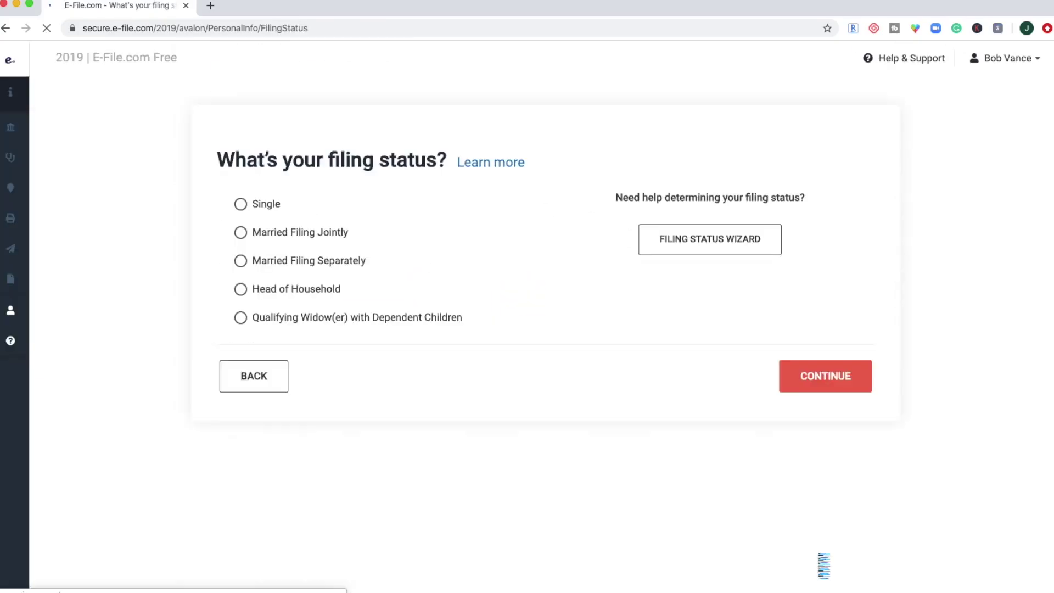
Choose Single as the filing status and answer No to claiming dependents.
{"action": "left_click", "coordinate": [240, 204]}
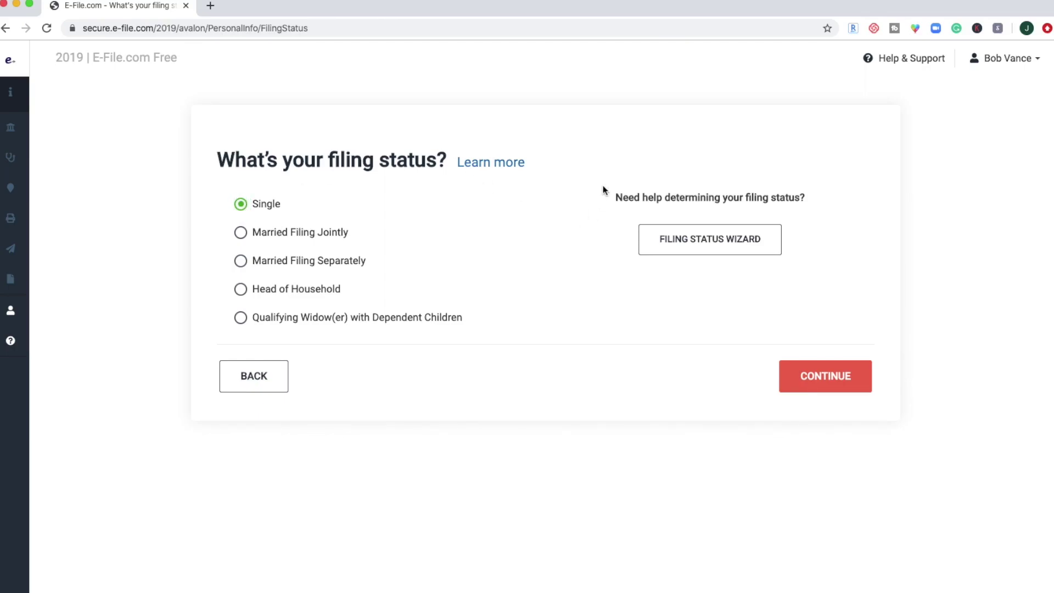
{"action": "left_click", "coordinate": [845, 382]}
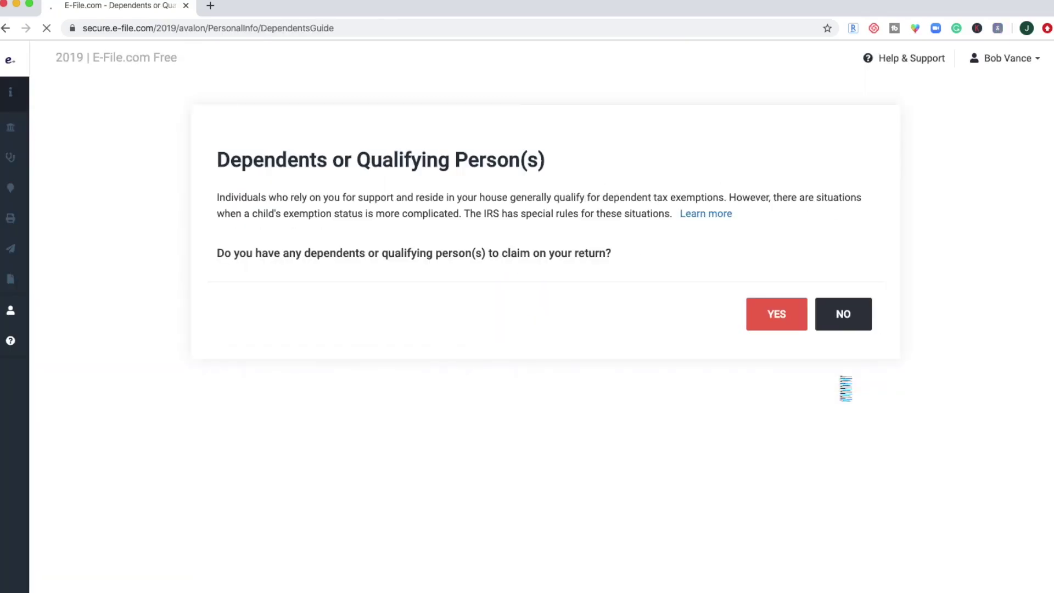
{"action": "left_click", "coordinate": [842, 317]}
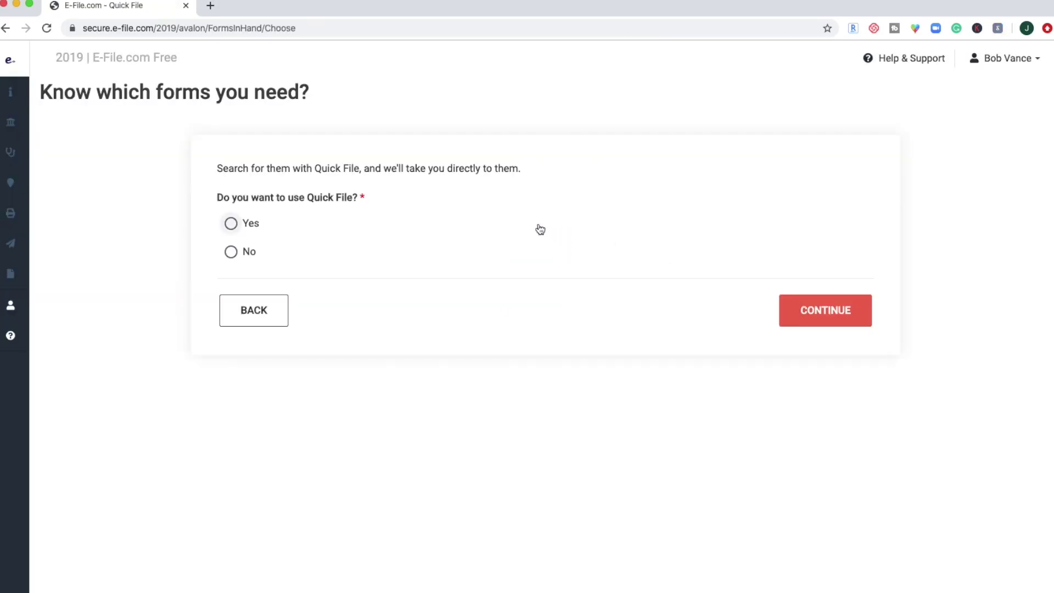
Opt to use Quick File and confirm.
{"action": "triple_click", "coordinate": [341, 197]}
{"action": "left_click", "coordinate": [325, 165]}
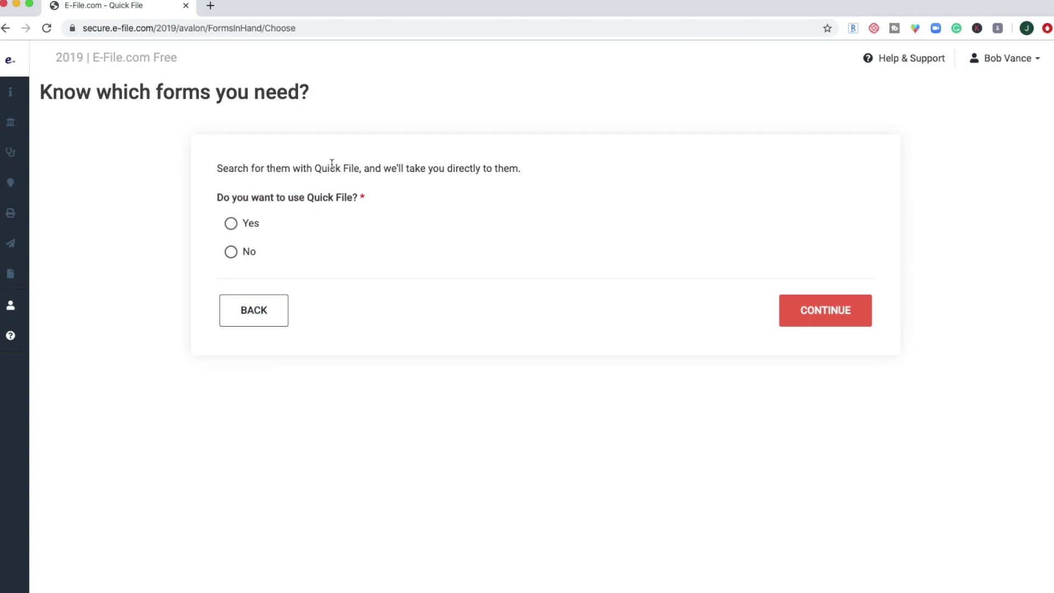
{"action": "double_click", "coordinate": [328, 204]}
{"action": "left_click", "coordinate": [392, 205]}
{"action": "left_click", "coordinate": [231, 223]}
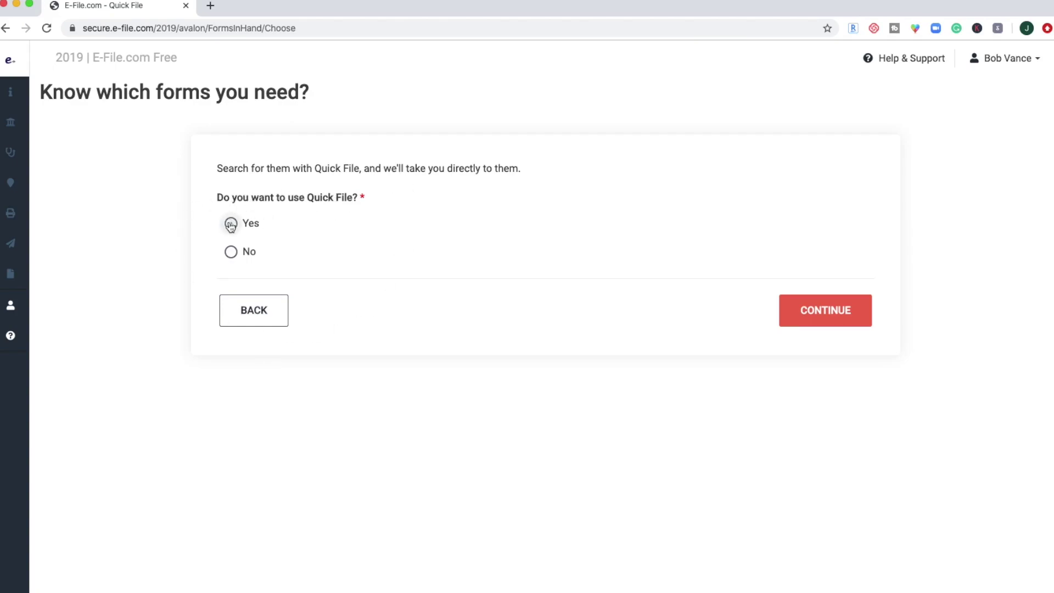
{"action": "left_click", "coordinate": [829, 322]}
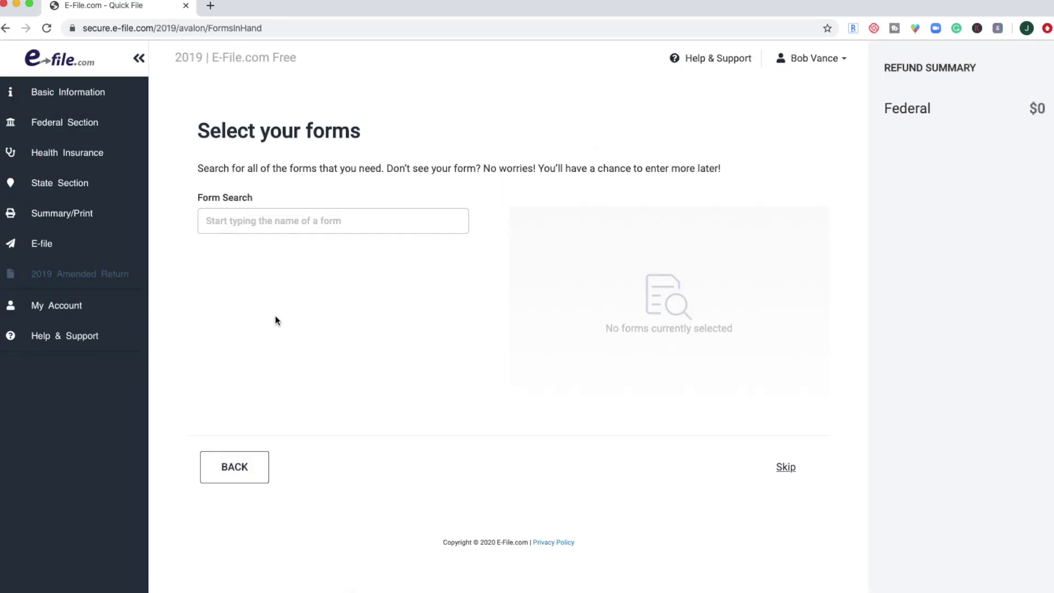
Search for and add Form 1098-E ('stu') and Form 5498-SA ('hsa'), then proceed.
{"action": "left_click", "coordinate": [301, 224]}
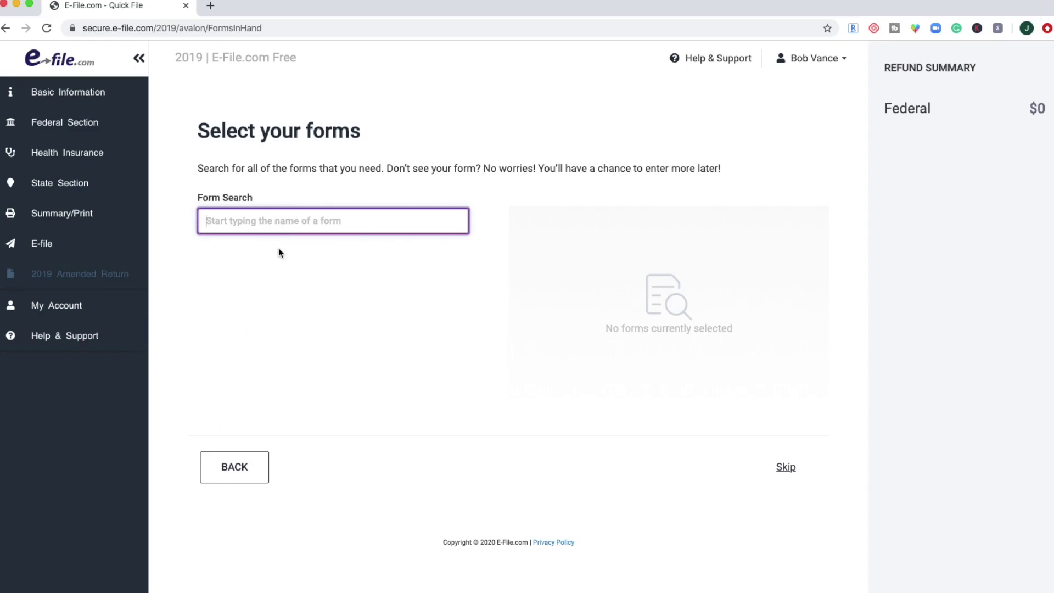
{"action": "type", "text": "stu"}
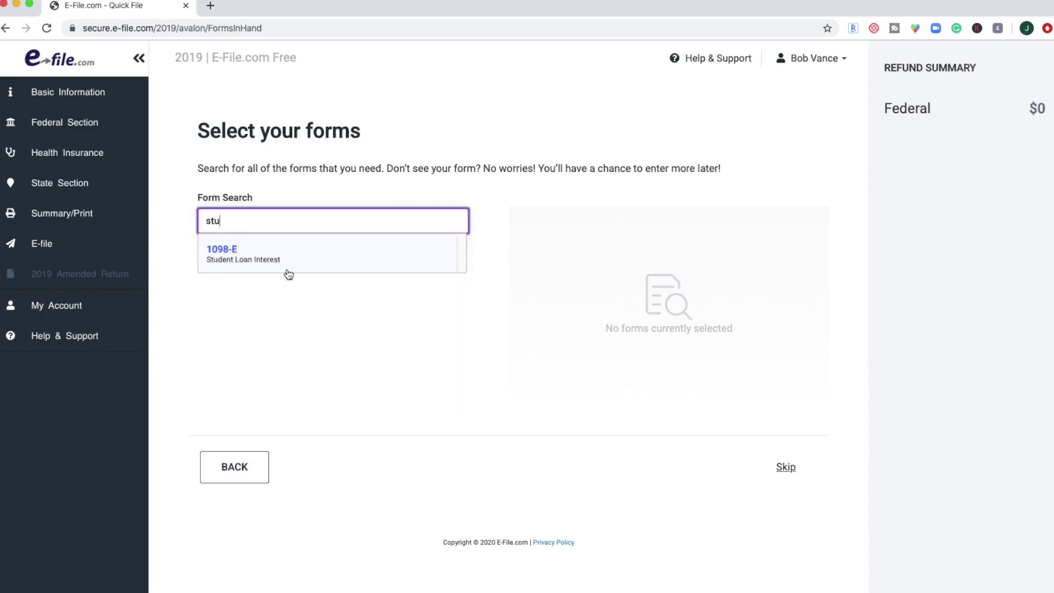
{"action": "left_click", "coordinate": [245, 254]}
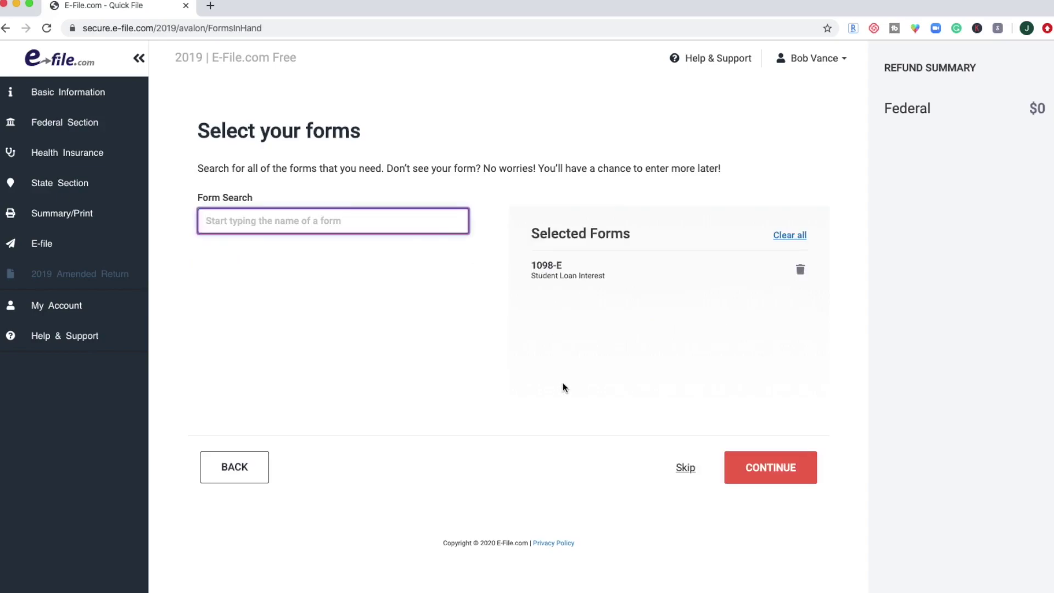
{"action": "type", "text": "hsa"}
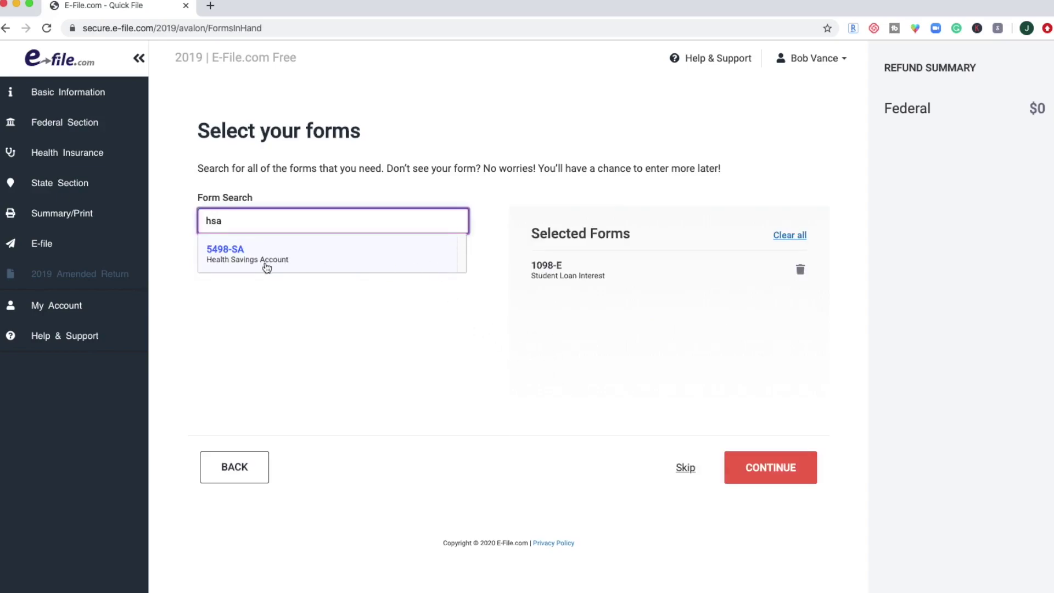
{"action": "left_click", "coordinate": [266, 267]}
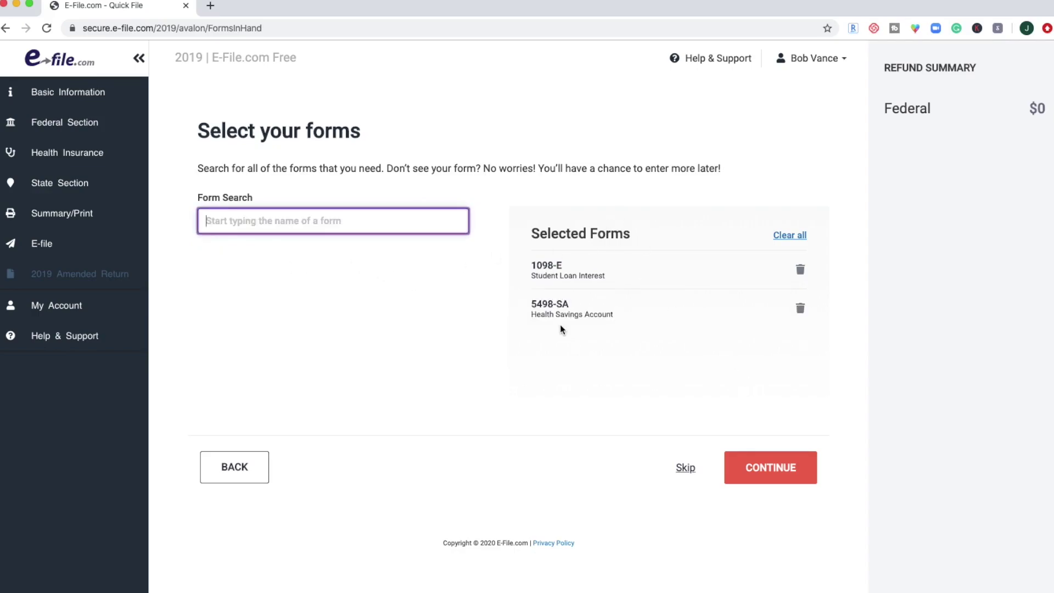
{"action": "left_click", "coordinate": [772, 467]}
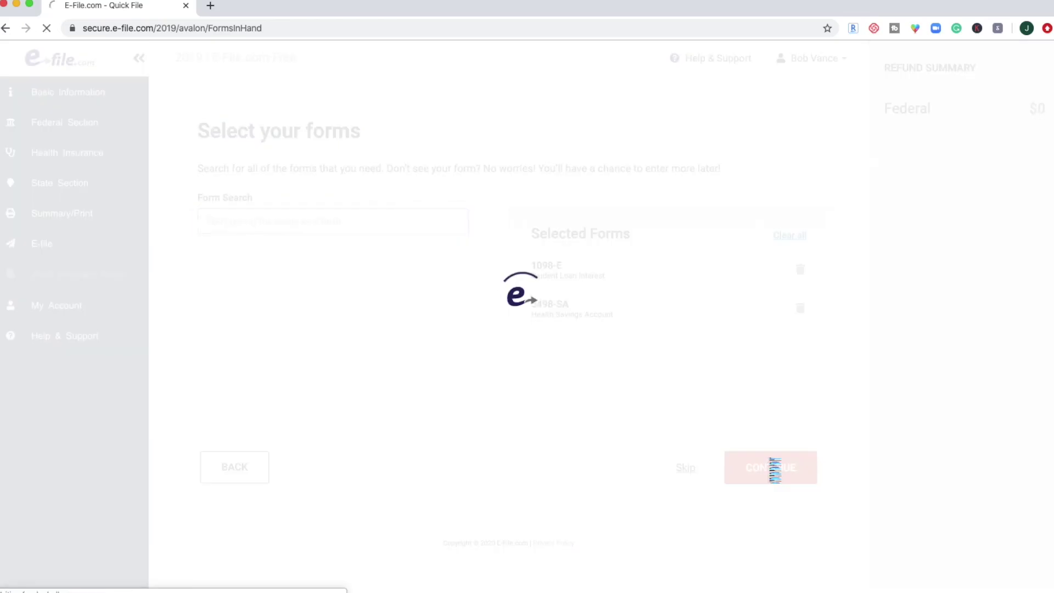
Enter $500 as the total student loan interest paid and save it.
{"action": "left_click", "coordinate": [516, 331]}
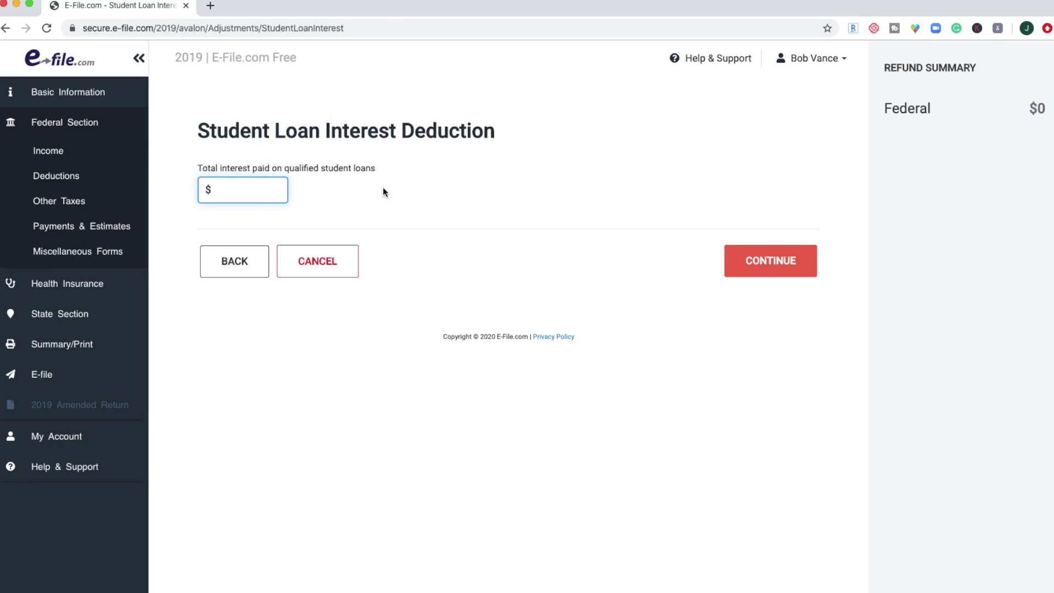
{"action": "type", "text": "500"}
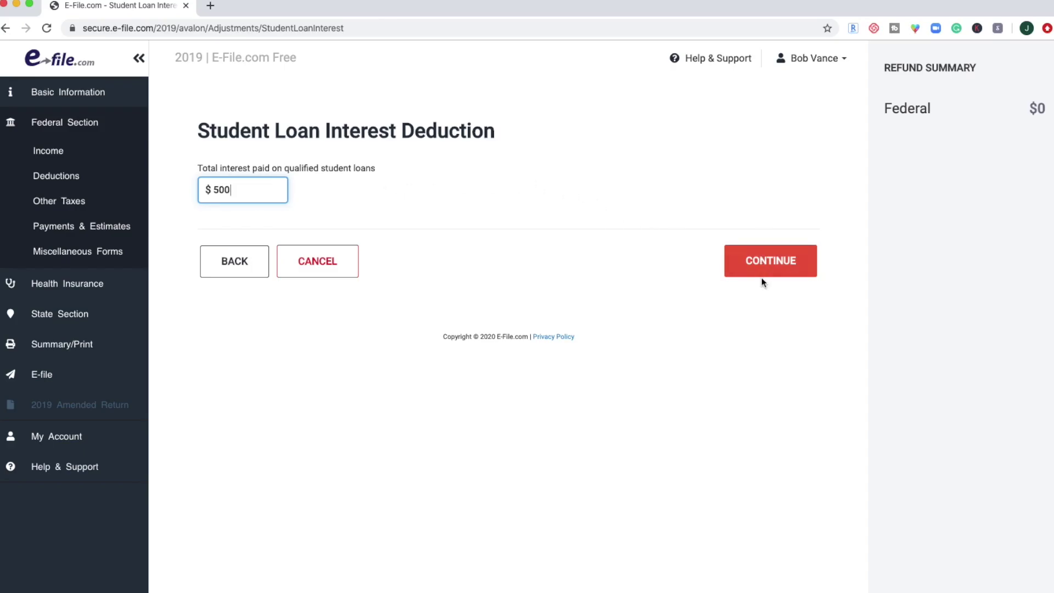
{"action": "left_click", "coordinate": [765, 262]}
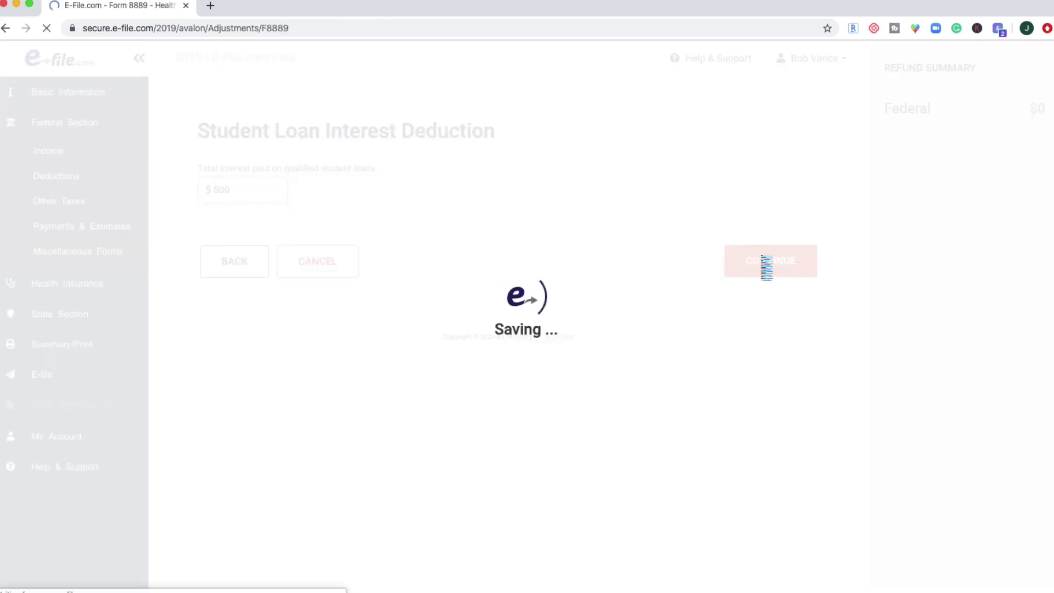
On Form 8889, choose self-only coverage, $0 HSA contributions and 12 eligible months.
{"action": "left_click", "coordinate": [278, 224]}
{"action": "left_click", "coordinate": [275, 233]}
{"action": "scroll", "coordinate": [275, 236], "scroll_direction": "down", "scroll_amount": 1}
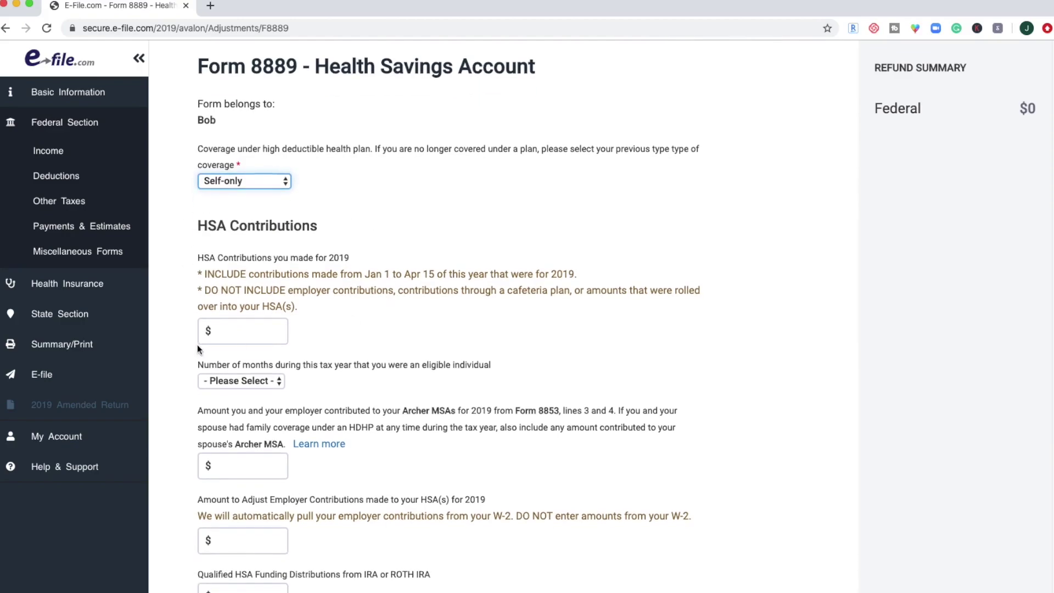
{"action": "left_click", "coordinate": [230, 334]}
{"action": "type", "text": "0"}
{"action": "left_click", "coordinate": [267, 379]}
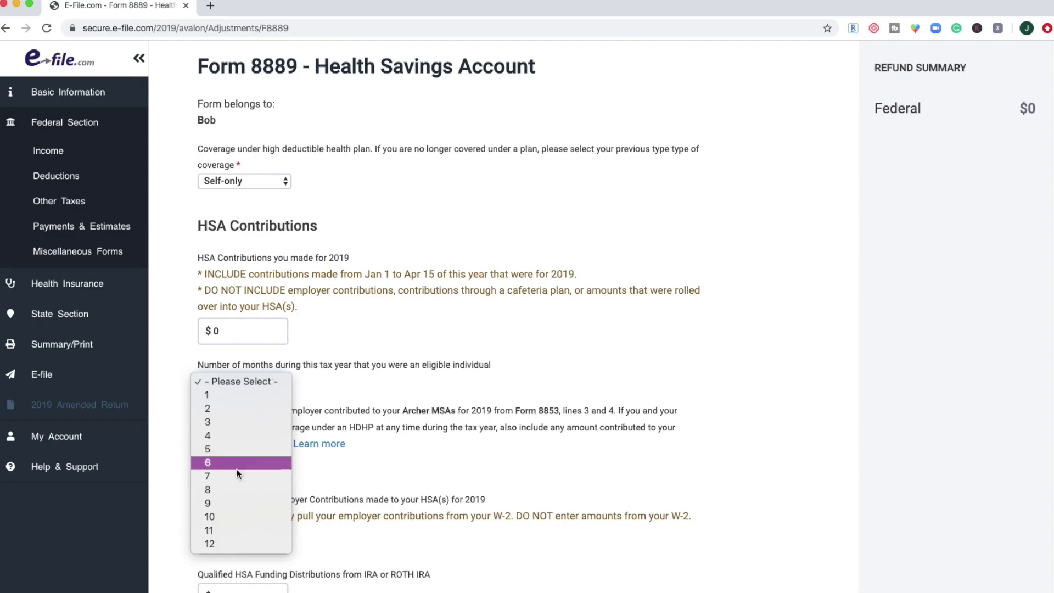
{"action": "left_click", "coordinate": [237, 544]}
Read the Archer MSA 'Learn more' explanation, then close it.
{"action": "scroll", "coordinate": [367, 466], "scroll_direction": "down", "scroll_amount": 2}
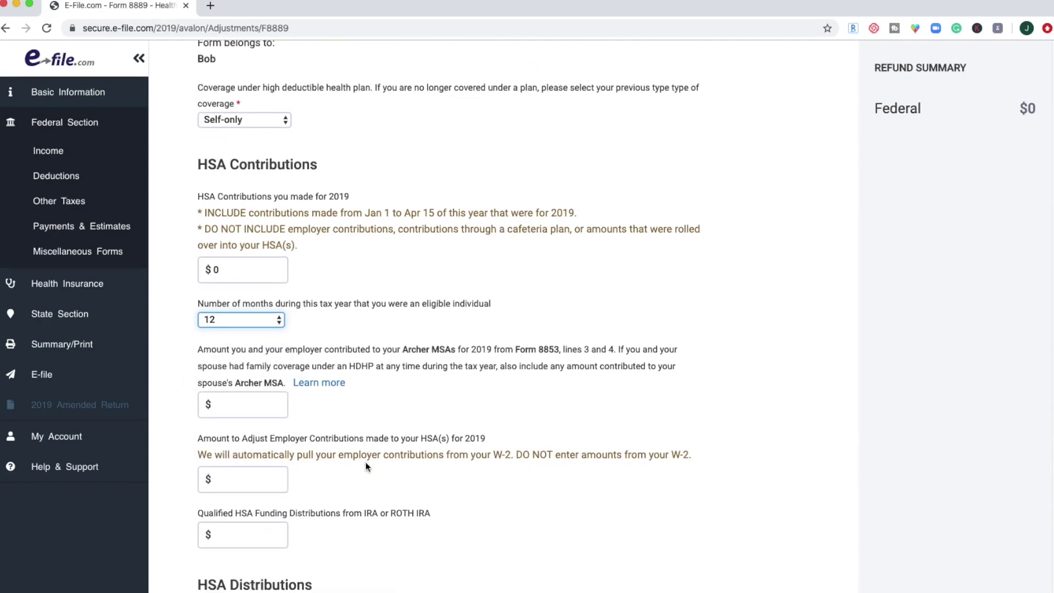
{"action": "scroll", "coordinate": [367, 466], "scroll_direction": "down", "scroll_amount": 2}
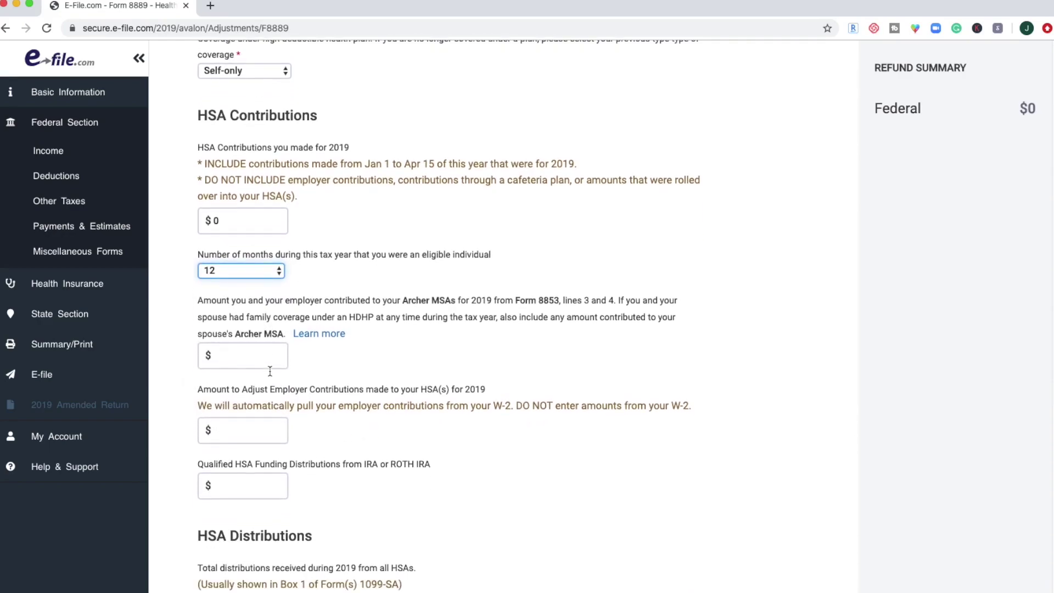
{"action": "scroll", "coordinate": [270, 372], "scroll_direction": "down", "scroll_amount": 2}
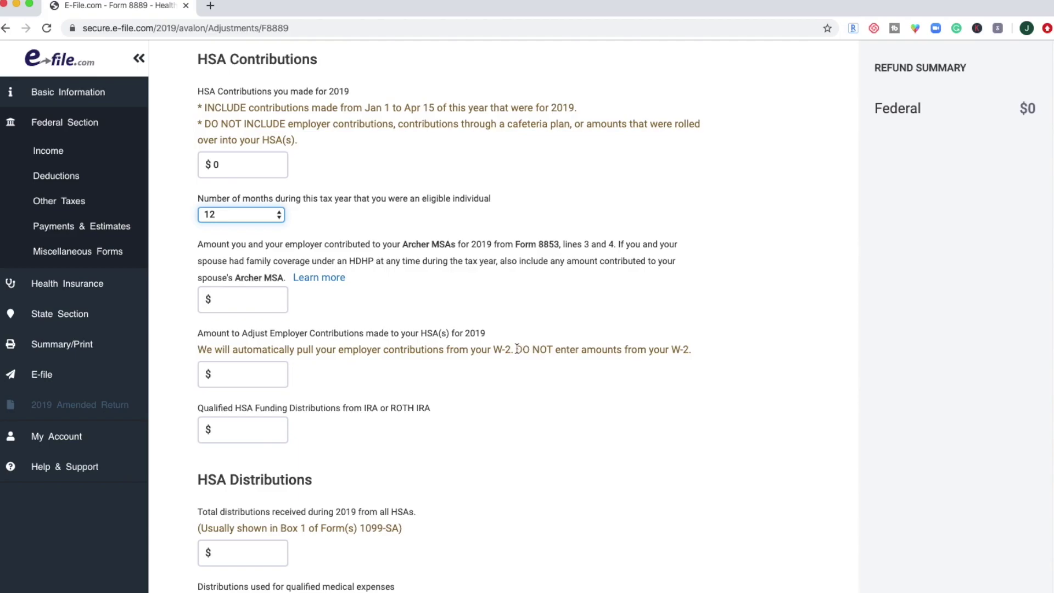
{"action": "left_click_drag", "start_coordinate": [349, 350], "coordinate": [454, 351]}
{"action": "left_click", "coordinate": [583, 352]}
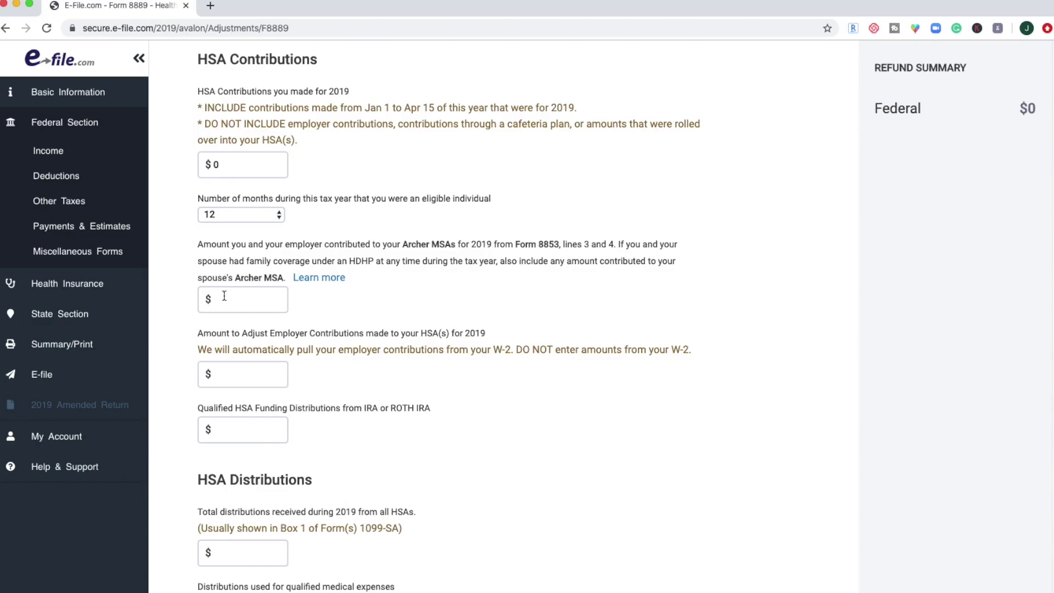
{"action": "triple_click", "coordinate": [409, 249]}
{"action": "left_click", "coordinate": [426, 249]}
{"action": "left_click", "coordinate": [254, 283]}
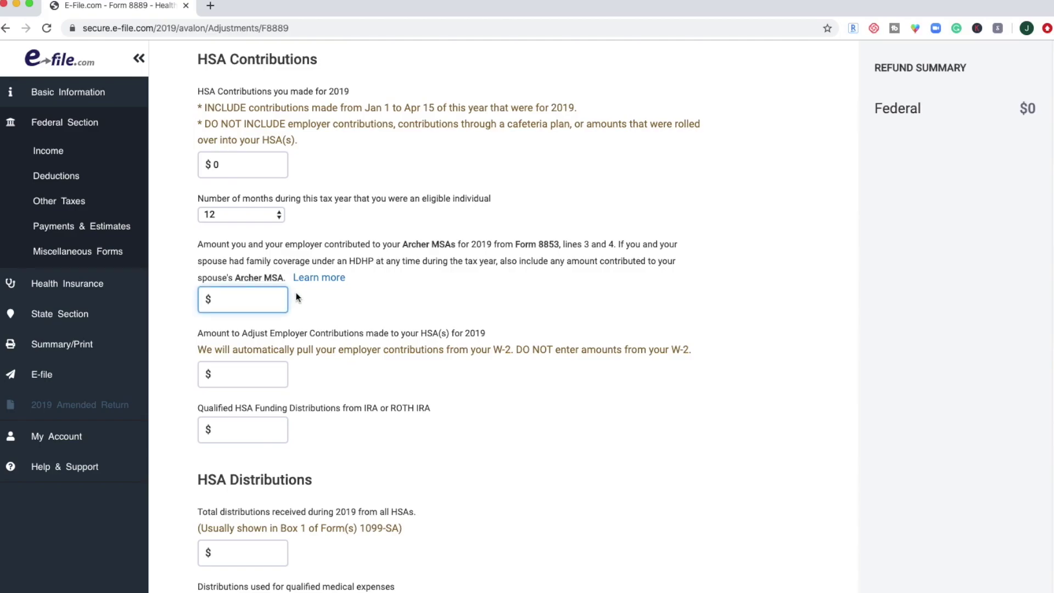
{"action": "left_click", "coordinate": [311, 279]}
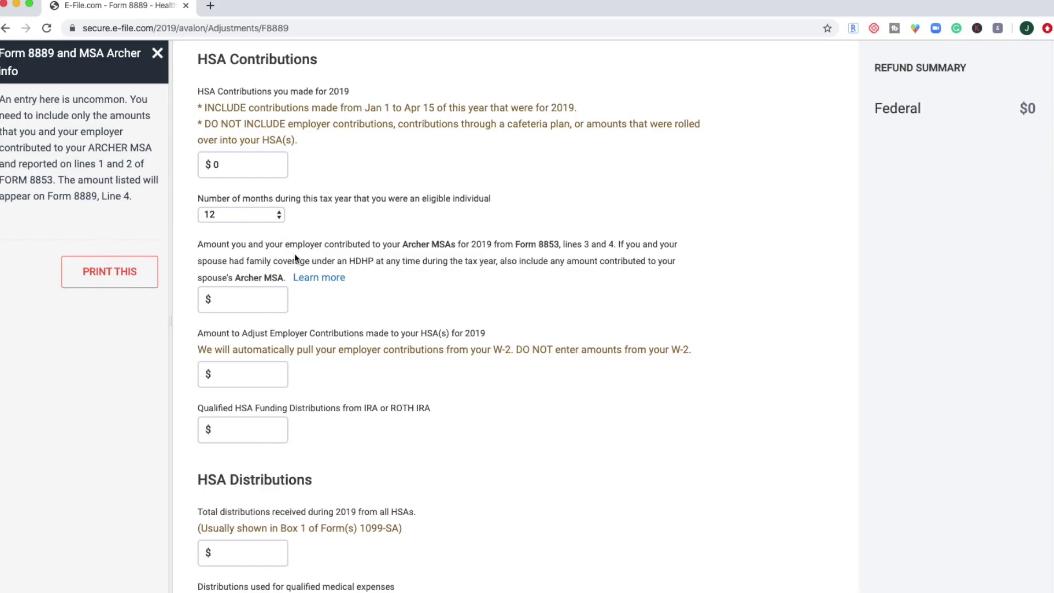
{"action": "left_click", "coordinate": [157, 53]}
Enter $100 total HSA distributions, confirm the Form 8889 summary, and move on to adding income.
{"action": "scroll", "coordinate": [398, 395], "scroll_direction": "down", "scroll_amount": 1}
{"action": "scroll", "coordinate": [274, 285], "scroll_direction": "down", "scroll_amount": 5}
{"action": "left_click", "coordinate": [257, 308]}
{"action": "type", "text": "100"}
{"action": "scroll", "coordinate": [379, 395], "scroll_direction": "down", "scroll_amount": 10}
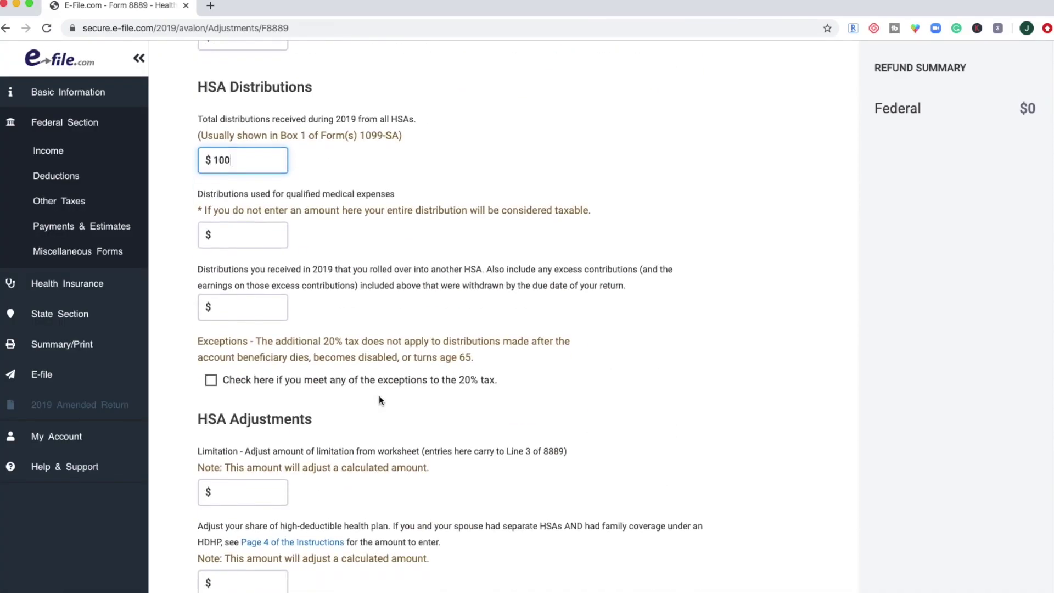
{"action": "left_click", "coordinate": [782, 557]}
{"action": "left_click", "coordinate": [756, 263]}
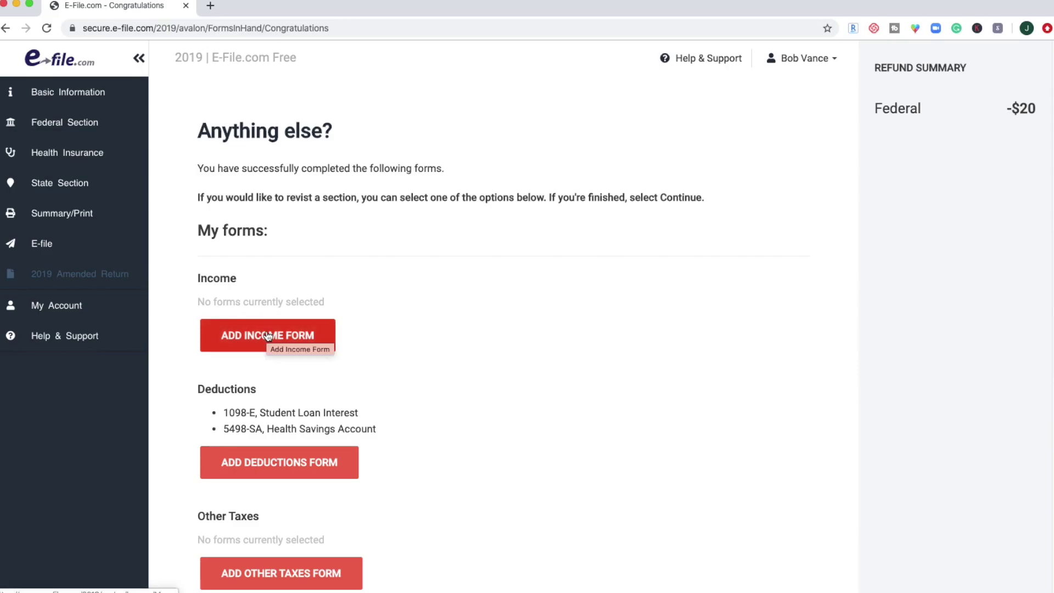
{"action": "left_click", "coordinate": [268, 336]}
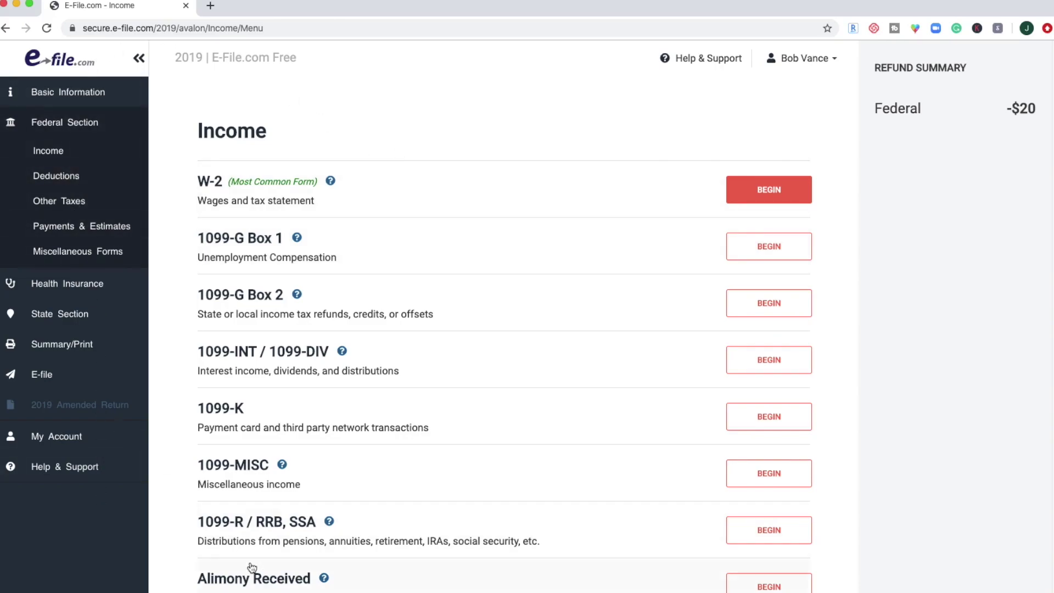
Browse the Income form list and begin entering a W-2.
{"action": "scroll", "coordinate": [623, 180], "scroll_direction": "down", "scroll_amount": 2}
{"action": "scroll", "coordinate": [623, 181], "scroll_direction": "down", "scroll_amount": 5}
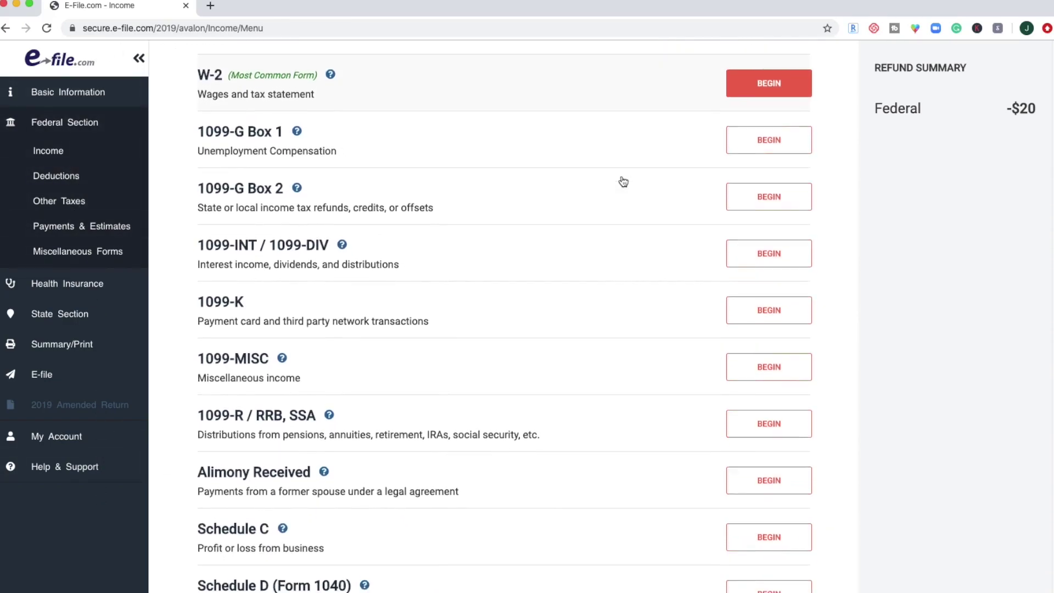
{"action": "scroll", "coordinate": [623, 181], "scroll_direction": "down", "scroll_amount": 5}
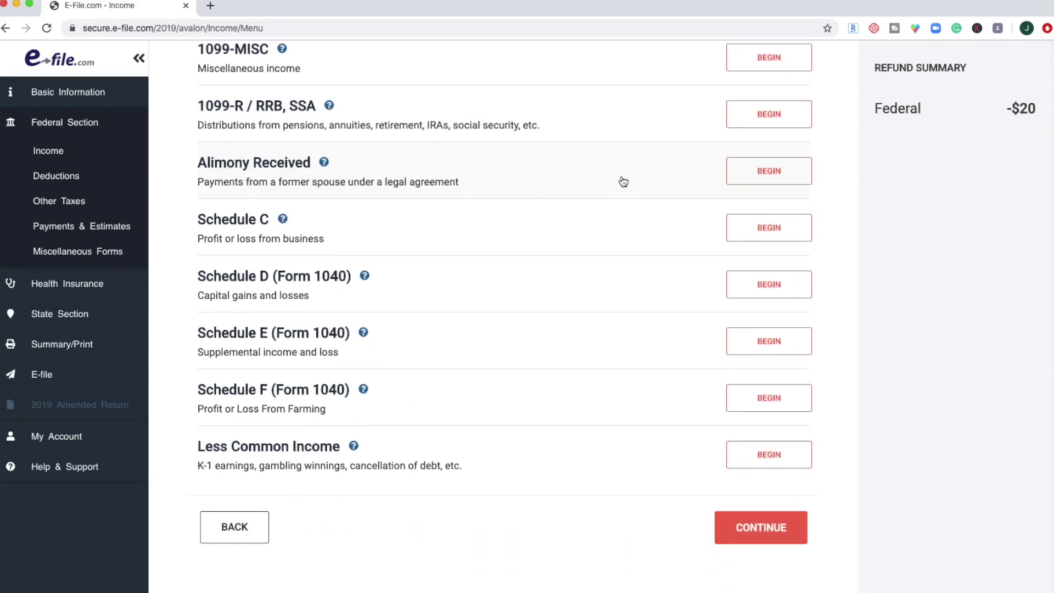
{"action": "scroll", "coordinate": [623, 181], "scroll_direction": "up", "scroll_amount": 6}
{"action": "scroll", "coordinate": [623, 182], "scroll_direction": "up", "scroll_amount": 2}
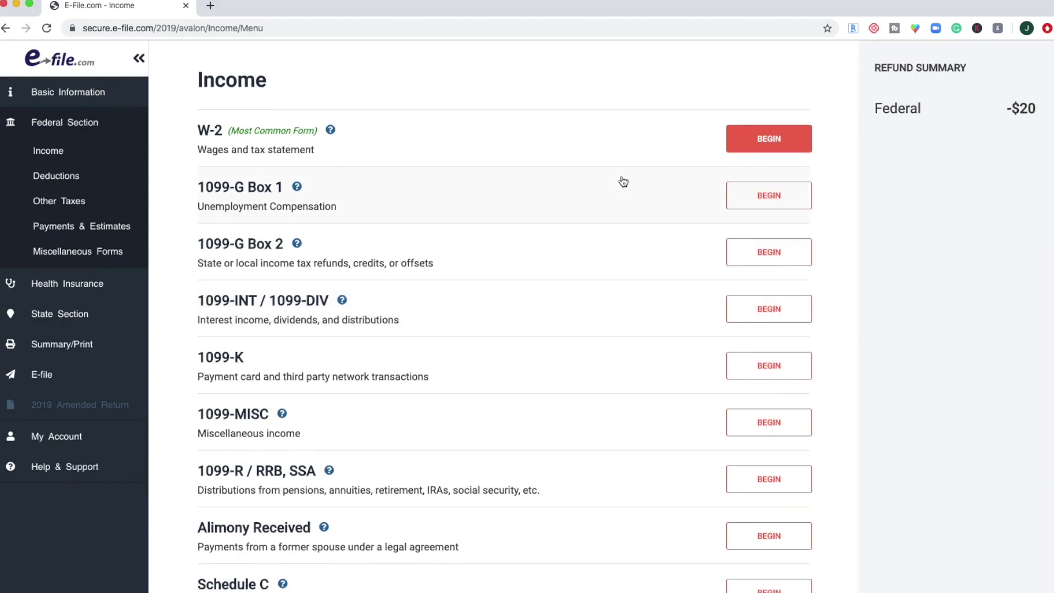
{"action": "left_click", "coordinate": [763, 136]}
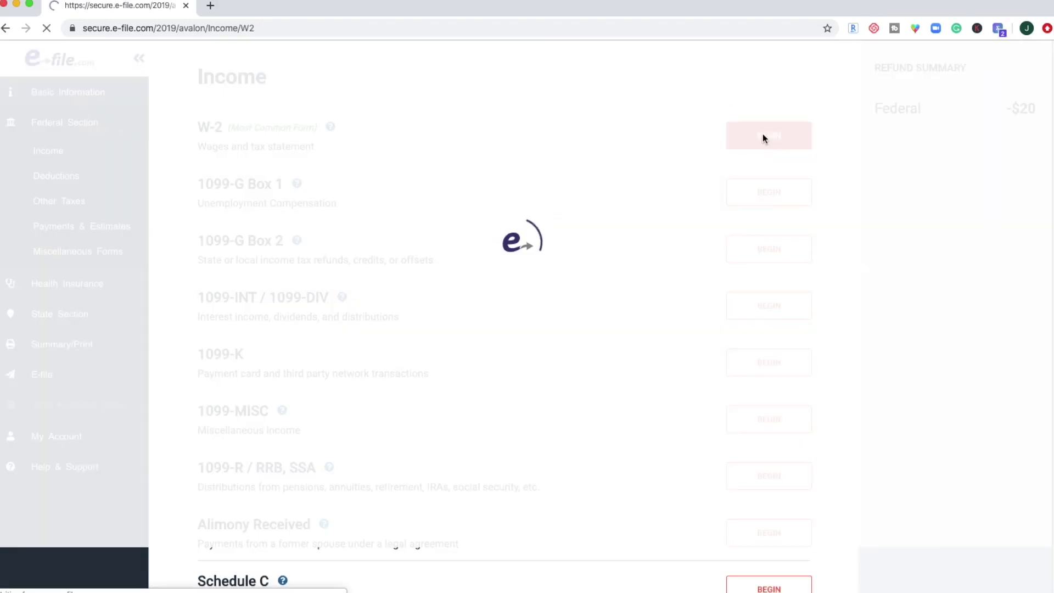
Enter the employer's EIN, the name Vance Refrigeration, and the employer's street address and ZIP.
{"action": "scroll", "coordinate": [456, 242], "scroll_direction": "down", "scroll_amount": 3}
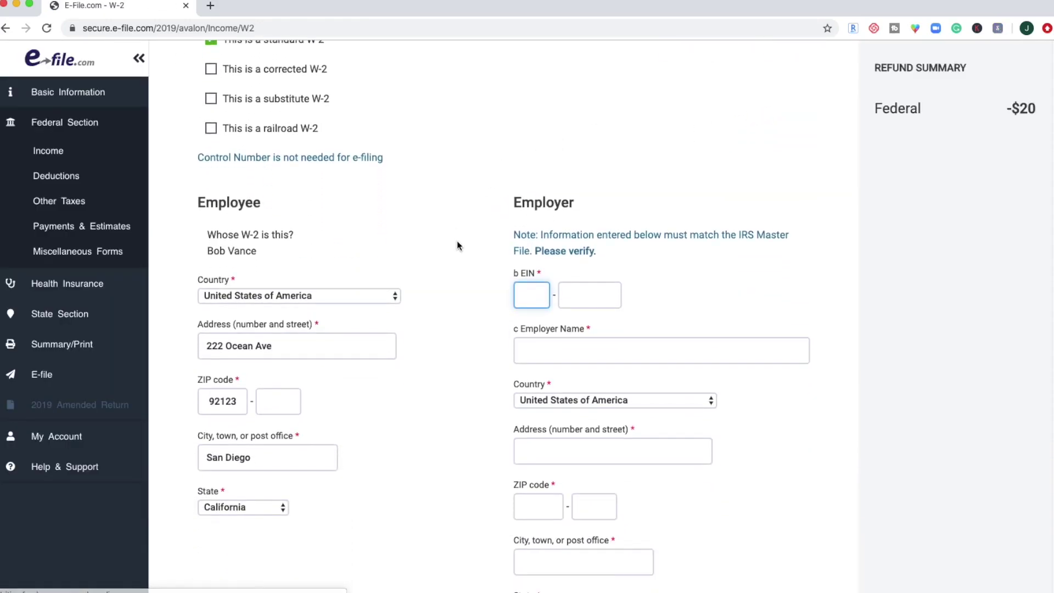
{"action": "type", "text": "22"}
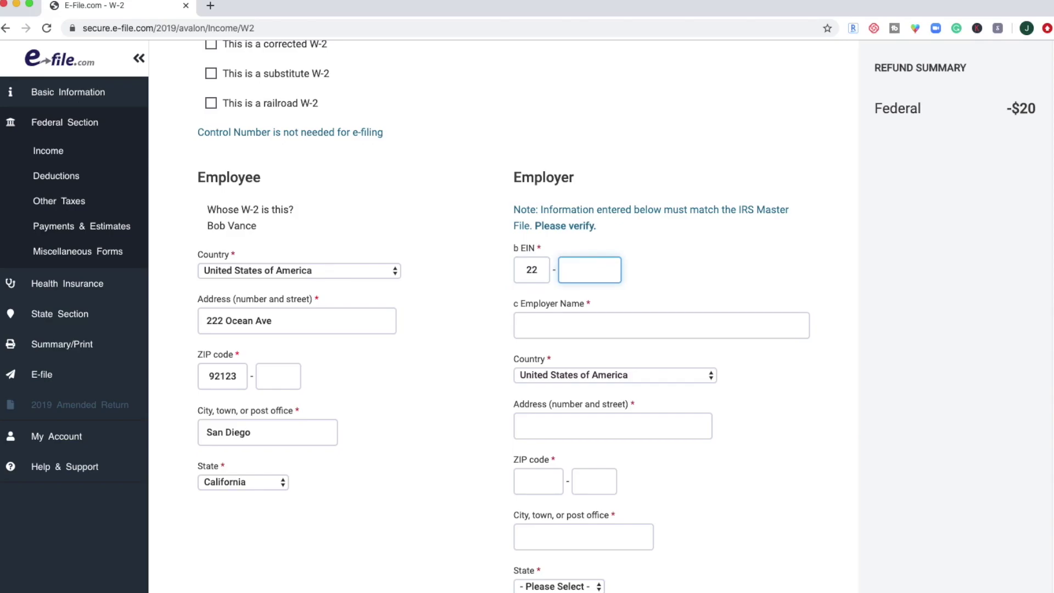
{"action": "type", "text": "2222222Vance Refrigeration"}
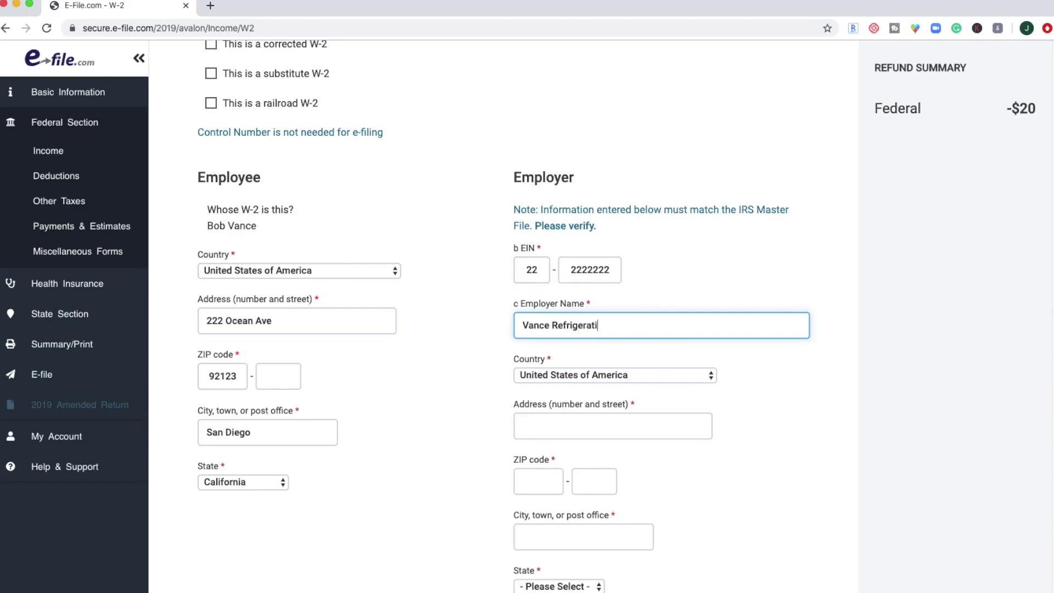
{"action": "scroll", "coordinate": [356, 394], "scroll_direction": "down", "scroll_amount": 3}
{"action": "left_click", "coordinate": [571, 329]}
{"action": "type", "text": "222 Pacific Ave"}
{"action": "key", "text": "Tab"}
{"action": "type", "text": "92123"}
{"action": "scroll", "coordinate": [273, 422], "scroll_direction": "down", "scroll_amount": 4}
{"action": "left_click", "coordinate": [273, 422]}
Fill in wages 53,725, federal withholding 9,103, social security tax 3,184, Medicare wages 51,359 and Medicare tax 744.
{"action": "type", "text": "53725"}
{"action": "key", "text": "Tab"}
{"action": "type", "text": "910351359"}
{"action": "key", "text": "Tab"}
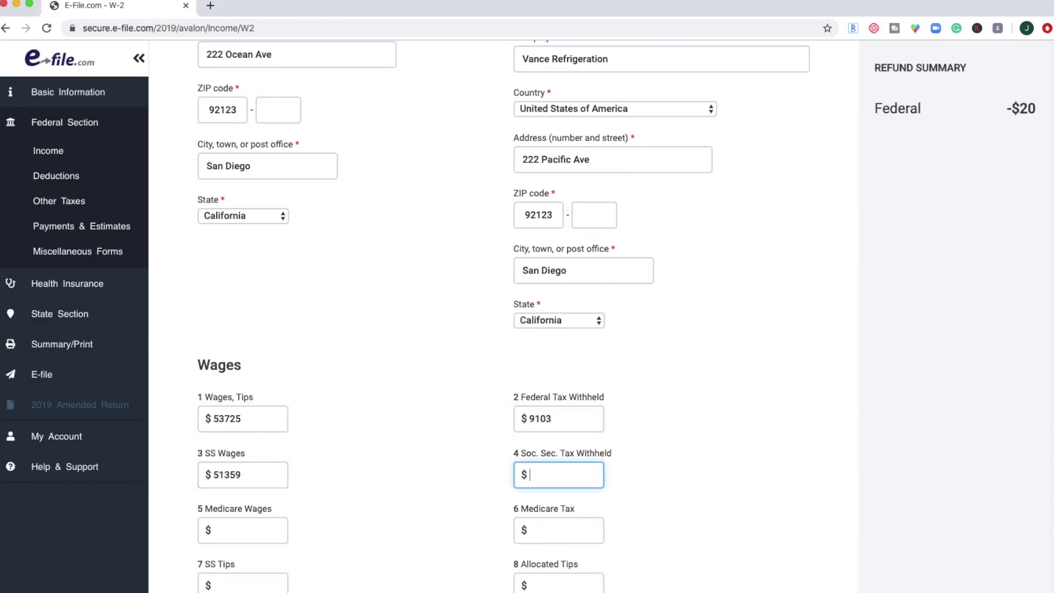
{"action": "type", "text": "3184"}
{"action": "key", "text": "Tab"}
{"action": "type", "text": "51359"}
{"action": "key", "text": "Tab"}
{"action": "type", "text": "744"}
{"action": "key", "text": "Tab"}
{"action": "key", "text": "Tab"}
{"action": "key", "text": "Tab"}
{"action": "key", "text": "Tab"}
{"action": "key", "text": "Tab"}
{"action": "key", "text": "Tab"}
Add box 12 rows: code C 24, code W 1,750 and code DD 4,409.
{"action": "key", "text": "Tab"}
{"action": "key", "text": "c"}
{"action": "key", "text": "Tab"}
{"action": "type", "text": "24"}
{"action": "left_click", "coordinate": [245, 498]}
{"action": "key", "text": "w"}
{"action": "key", "text": "Tab"}
{"action": "type", "text": "1750"}
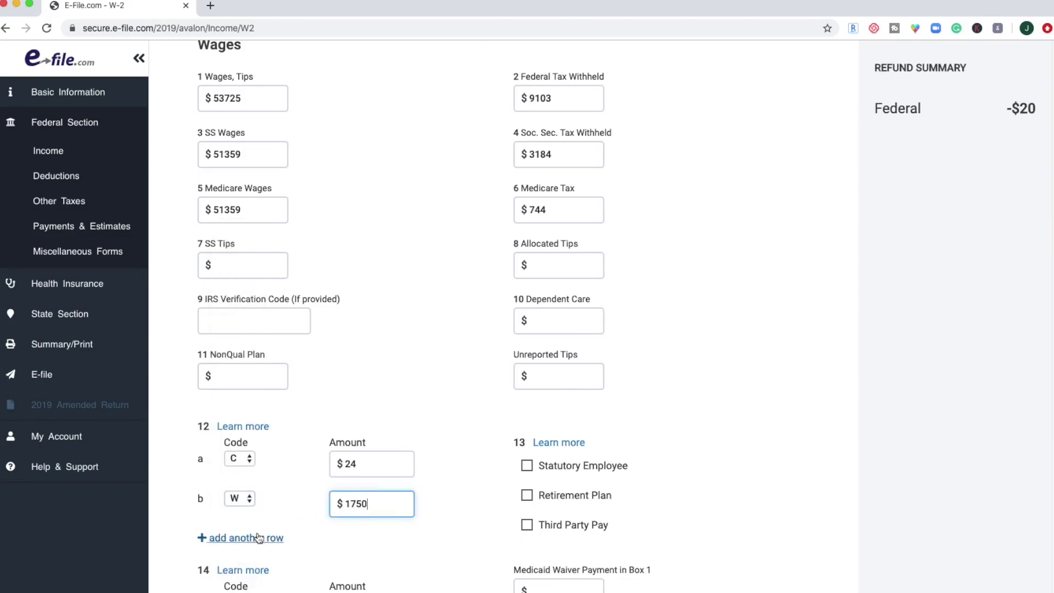
{"action": "left_click", "coordinate": [257, 535]}
{"action": "key", "text": "d"}
{"action": "key", "text": "d"}
{"action": "key", "text": "Tab"}
{"action": "type", "text": "4409"}
Enter California state wages of 53,724 and state income tax of 3,114.
{"action": "scroll", "coordinate": [501, 543], "scroll_direction": "down", "scroll_amount": 8}
{"action": "left_click", "coordinate": [243, 417]}
{"action": "type", "text": "53724"}
{"action": "left_click", "coordinate": [395, 416]}
{"action": "type", "text": "3114"}
Correct the employer EIN, add the California state employer ID, and save the W-2.
{"action": "scroll", "coordinate": [395, 416], "scroll_direction": "down", "scroll_amount": 2}
{"action": "left_click", "coordinate": [759, 505]}
{"action": "type", "text": "6"}
{"action": "scroll", "coordinate": [832, 375], "scroll_direction": "down", "scroll_amount": 10}
{"action": "left_click", "coordinate": [758, 536]}
{"action": "scroll", "coordinate": [463, 488], "scroll_direction": "down", "scroll_amount": 15}
{"action": "left_click", "coordinate": [445, 424]}
{"action": "scroll", "coordinate": [724, 549], "scroll_direction": "down", "scroll_amount": 3}
{"action": "left_click", "coordinate": [768, 571]}
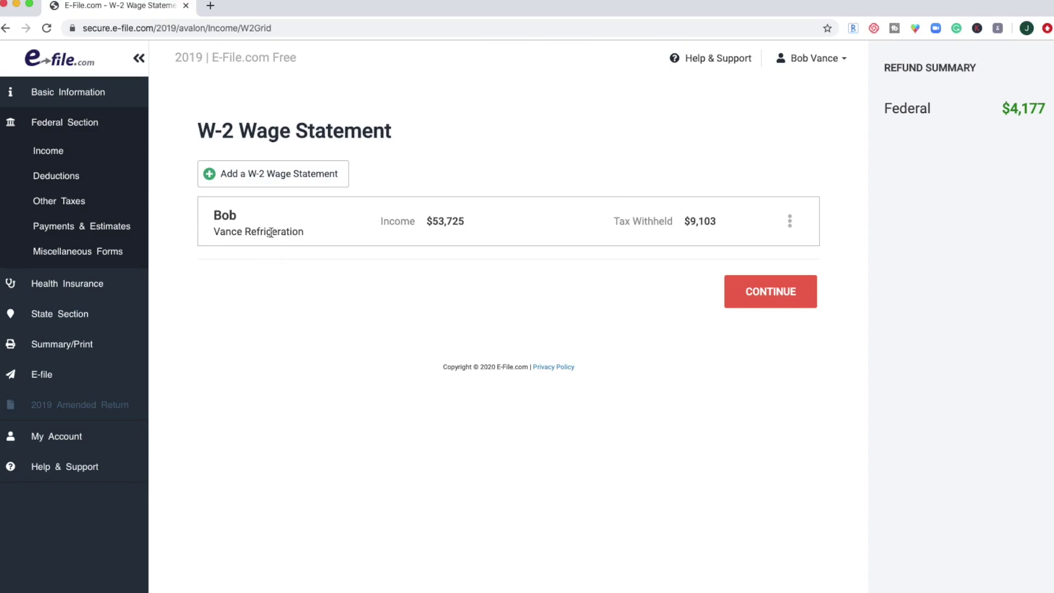
Confirm the $53,725 W-2 on the list and continue through the Income forms page to deductions.
{"action": "left_click_drag", "start_coordinate": [427, 220], "coordinate": [469, 222]}
{"action": "left_click", "coordinate": [701, 222]}
{"action": "left_click", "coordinate": [771, 297]}
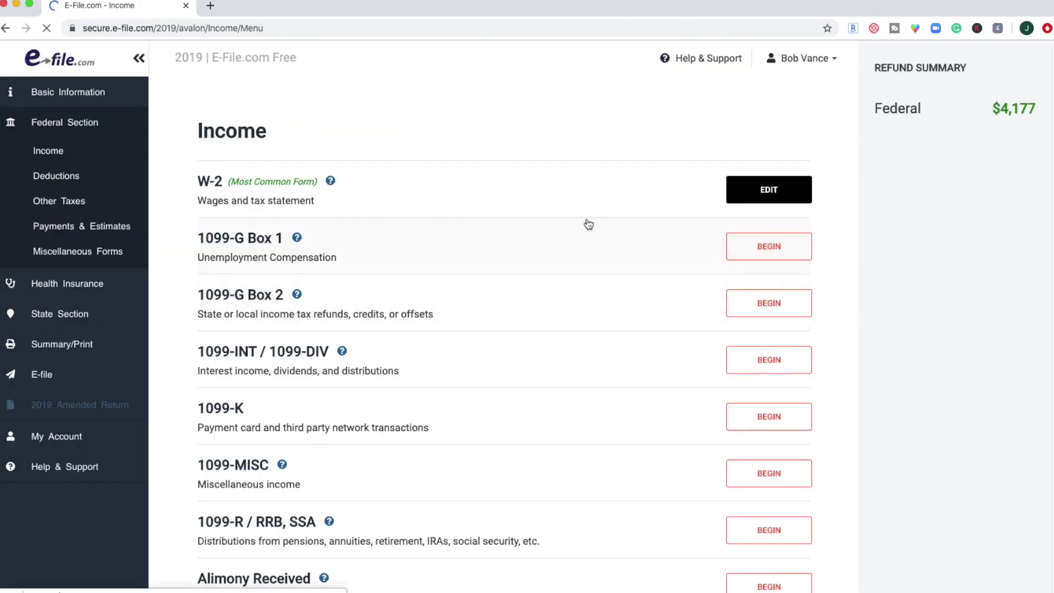
{"action": "scroll", "coordinate": [503, 239], "scroll_direction": "down", "scroll_amount": 2}
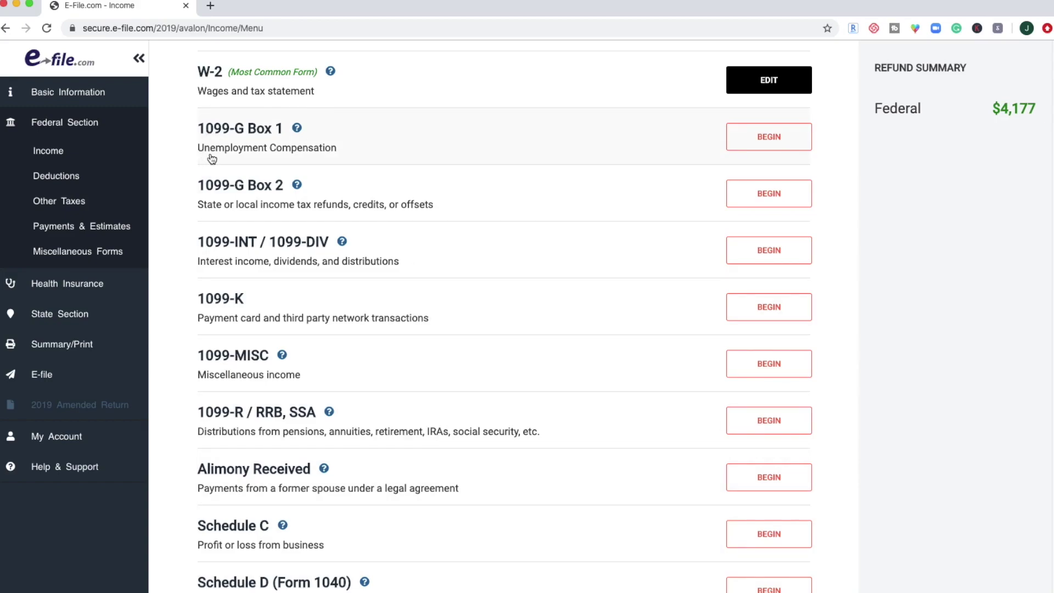
{"action": "scroll", "coordinate": [461, 346], "scroll_direction": "down", "scroll_amount": 1}
{"action": "scroll", "coordinate": [461, 346], "scroll_direction": "down", "scroll_amount": 5}
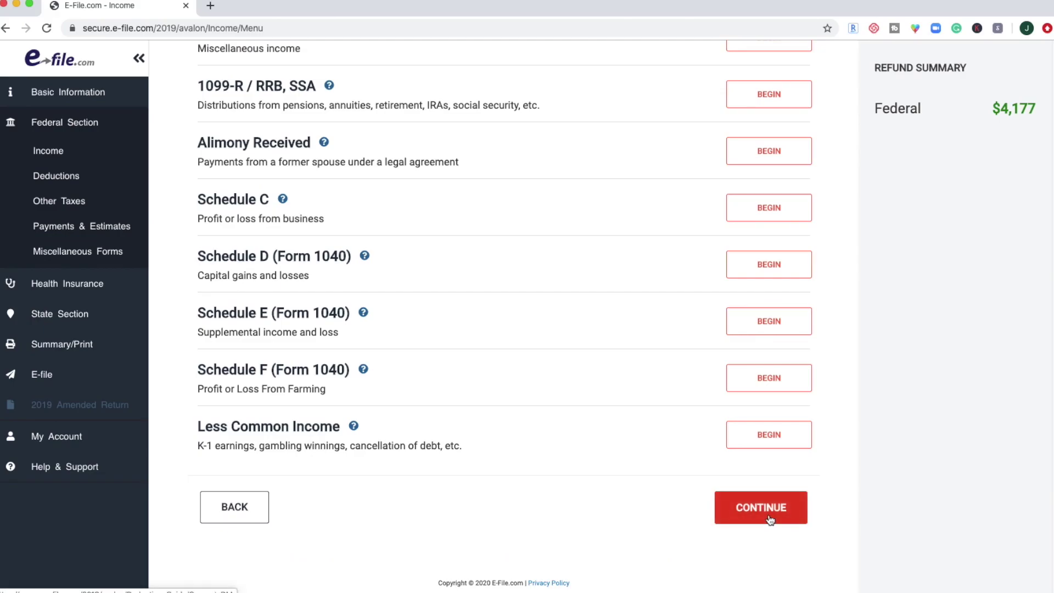
{"action": "left_click", "coordinate": [770, 519]}
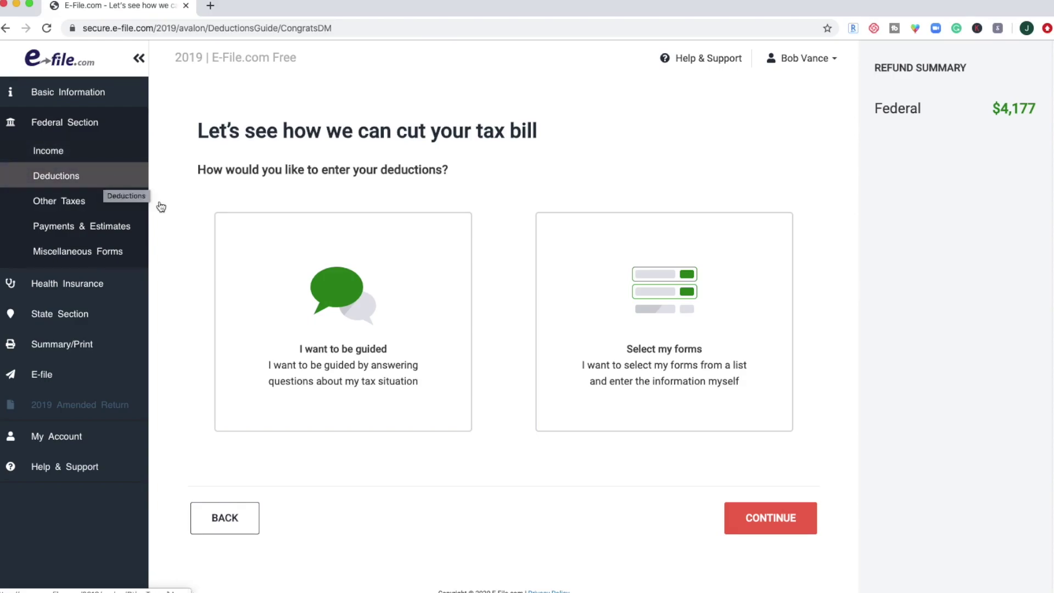
Choose the guided deductions route and answer No to family, home and charitable deductions.
{"action": "left_click", "coordinate": [316, 288]}
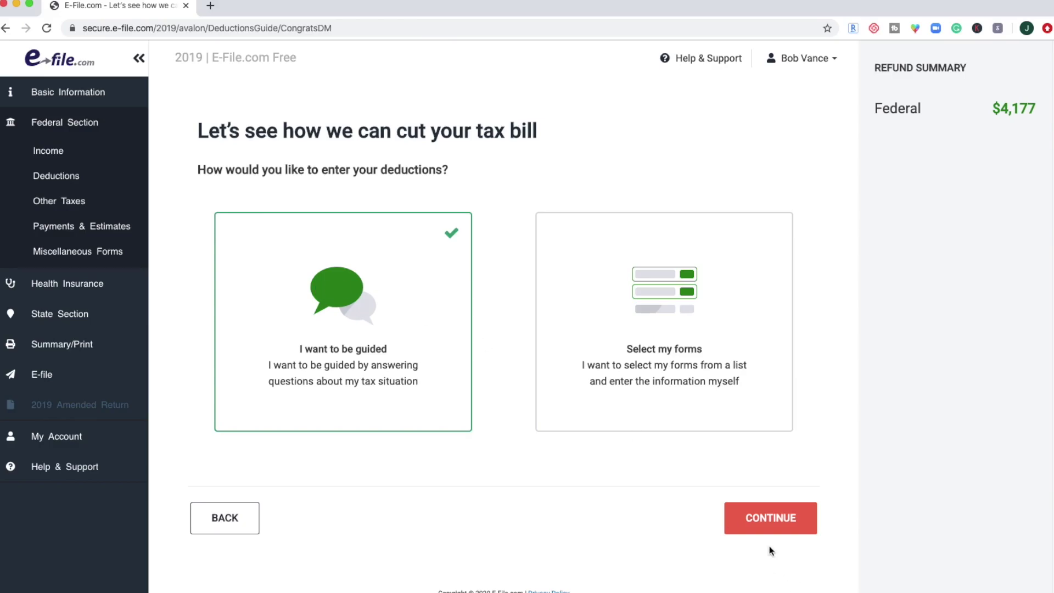
{"action": "left_click", "coordinate": [769, 524]}
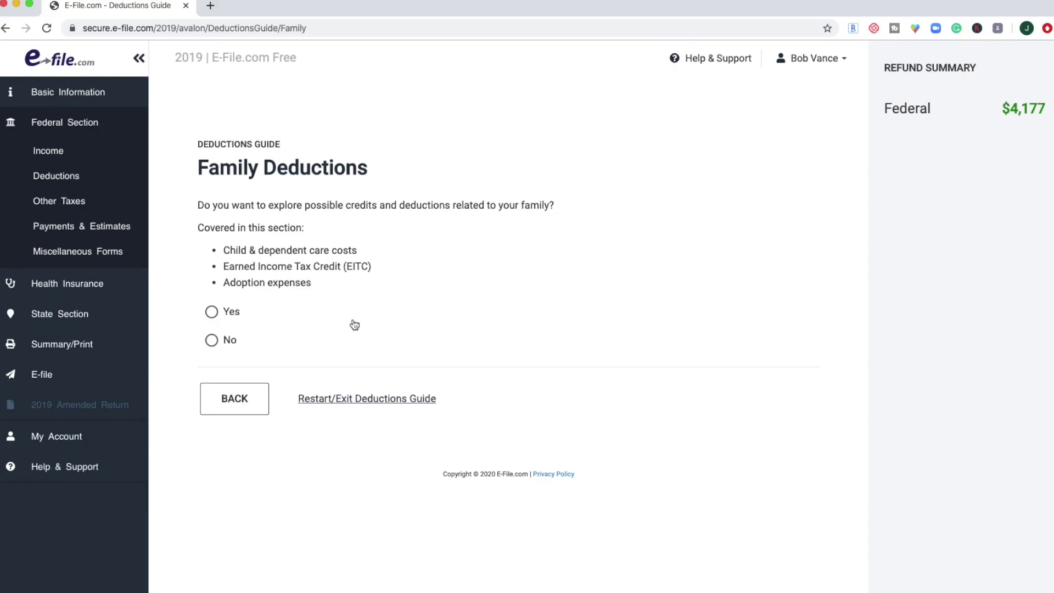
{"action": "left_click", "coordinate": [228, 340]}
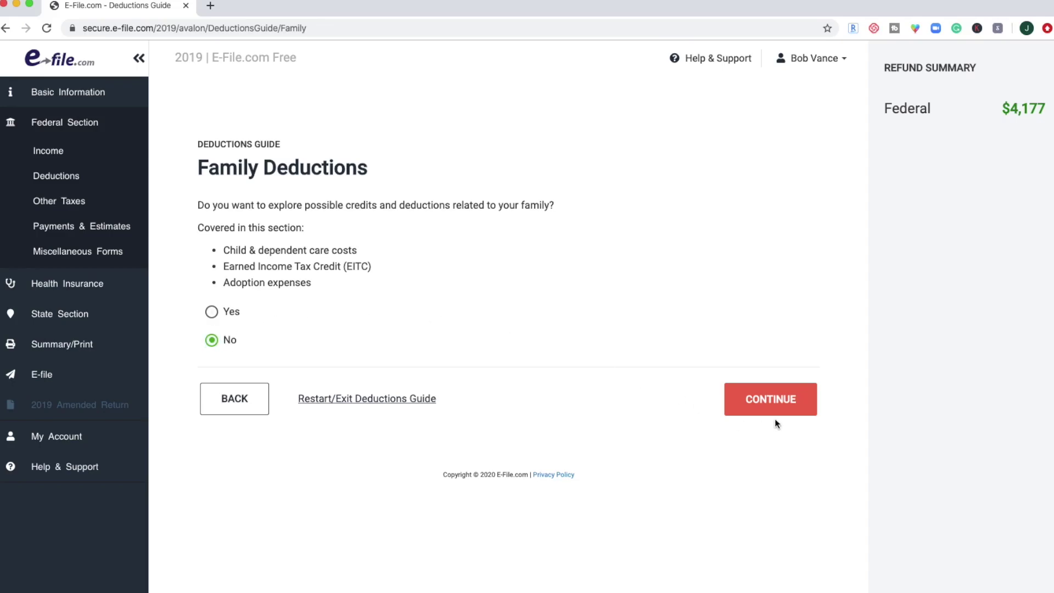
{"action": "left_click", "coordinate": [774, 412]}
{"action": "left_click", "coordinate": [225, 387]}
{"action": "left_click", "coordinate": [807, 449]}
{"action": "left_click", "coordinate": [212, 356]}
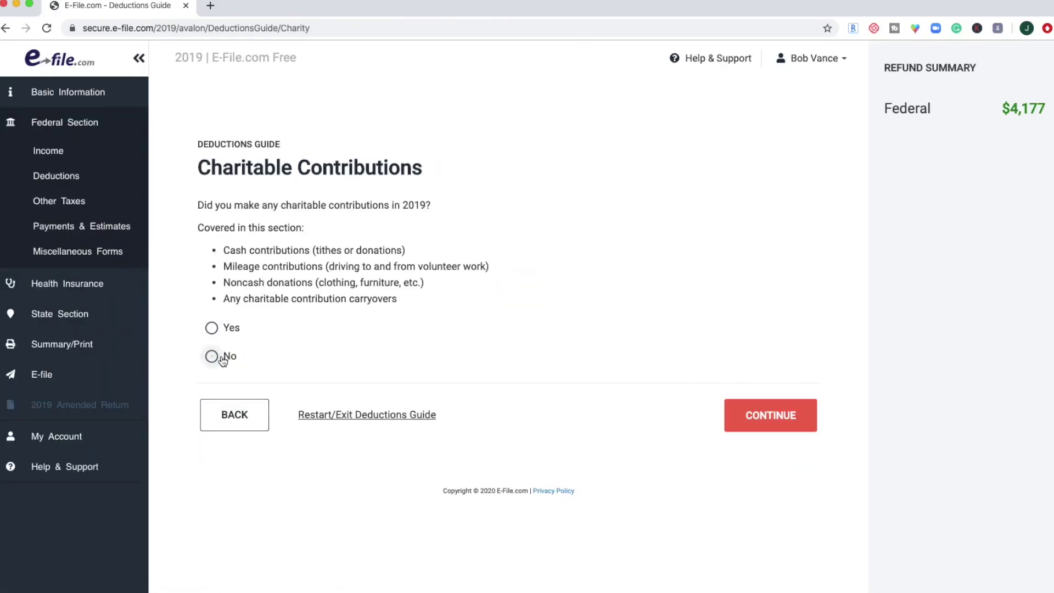
{"action": "left_click", "coordinate": [774, 423]}
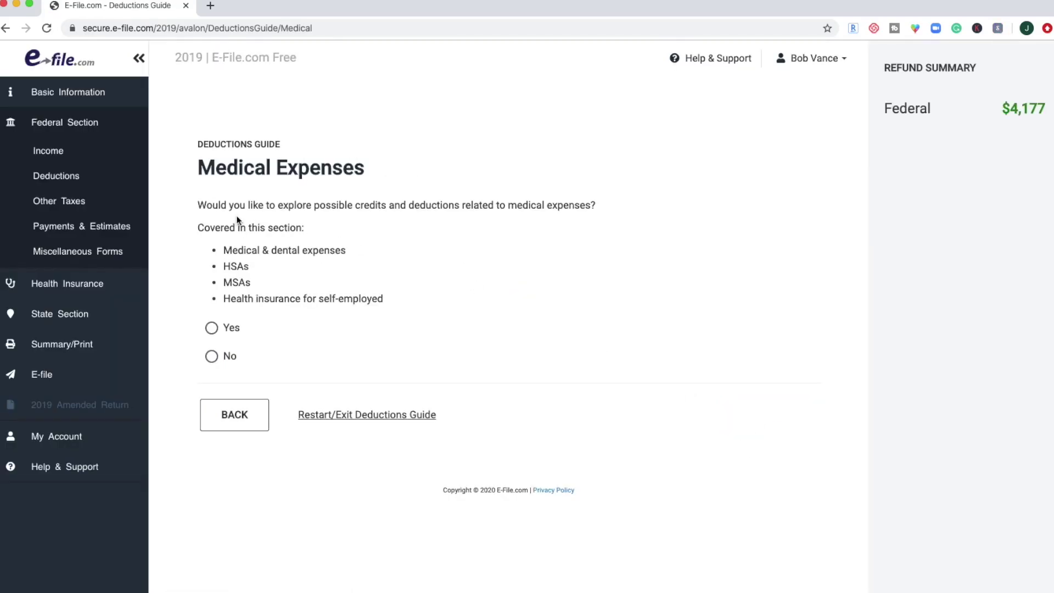
Answer Yes to medical deductions and to paying medical or dental expenses in 2019.
{"action": "left_click", "coordinate": [229, 327]}
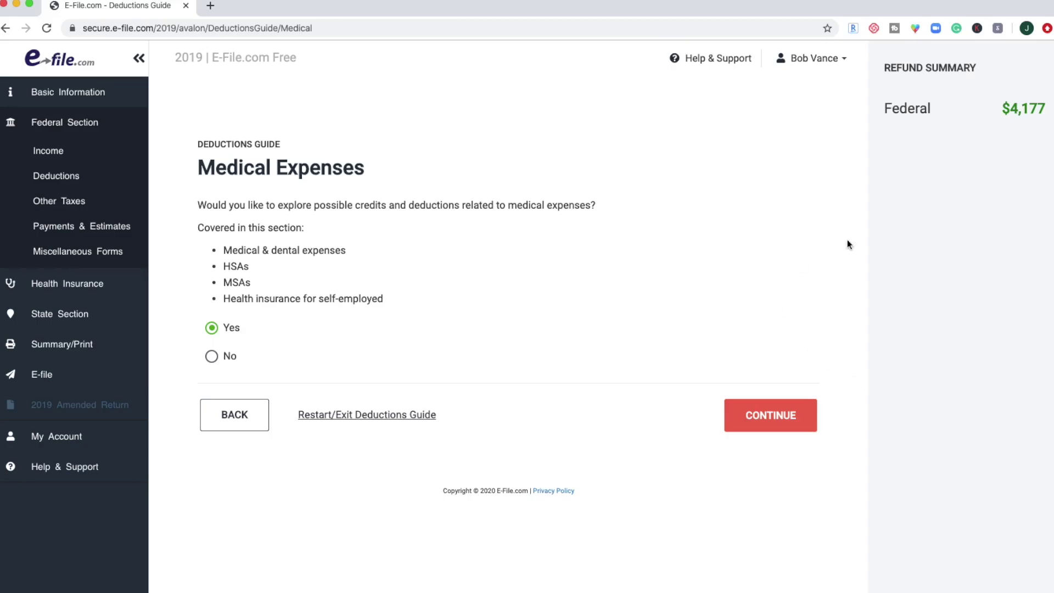
{"action": "left_click", "coordinate": [773, 422]}
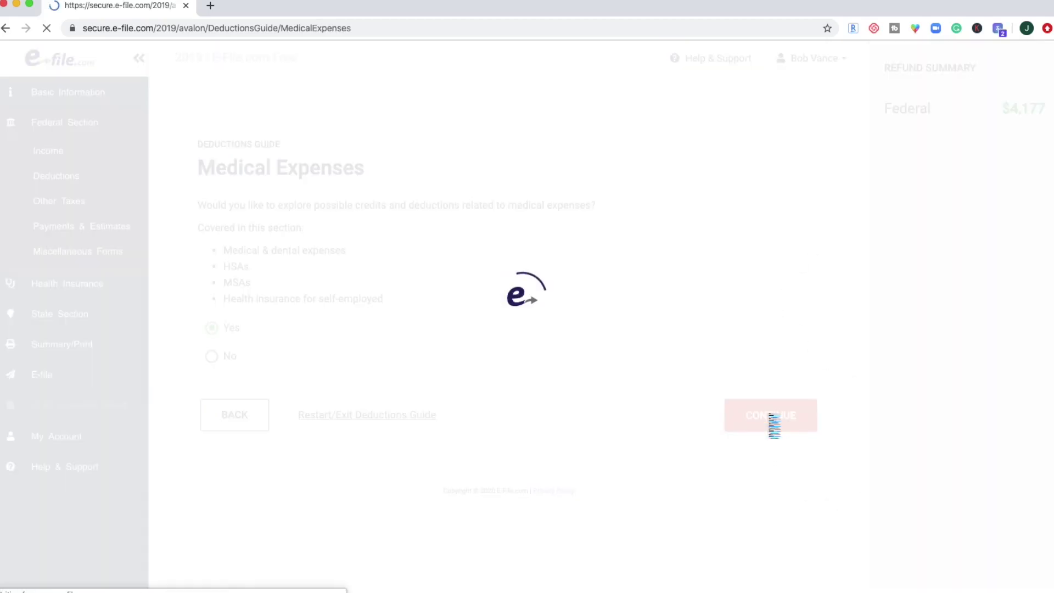
{"action": "left_click", "coordinate": [211, 235]}
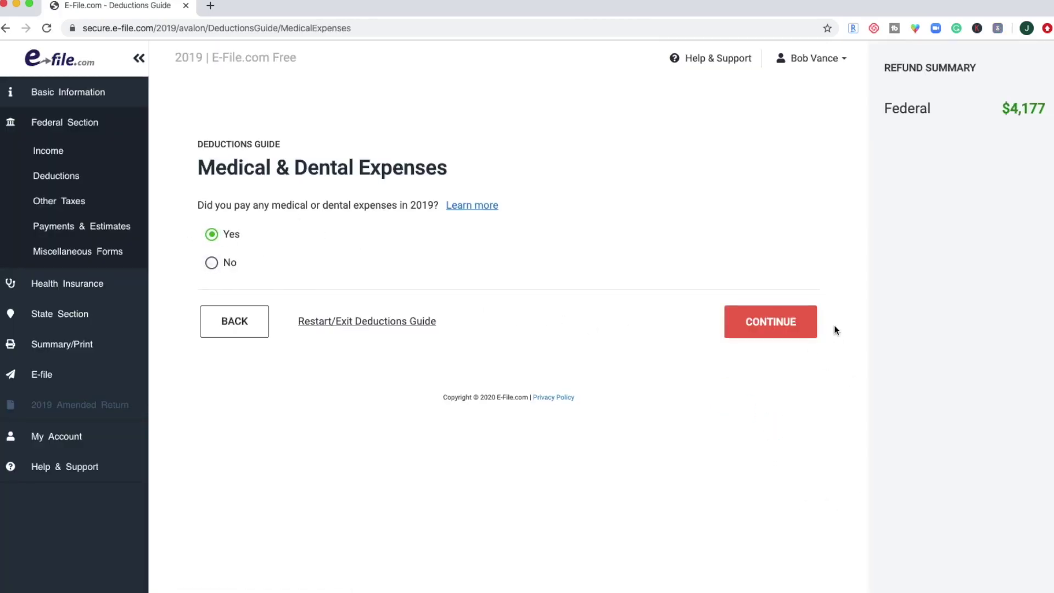
{"action": "left_click", "coordinate": [801, 323]}
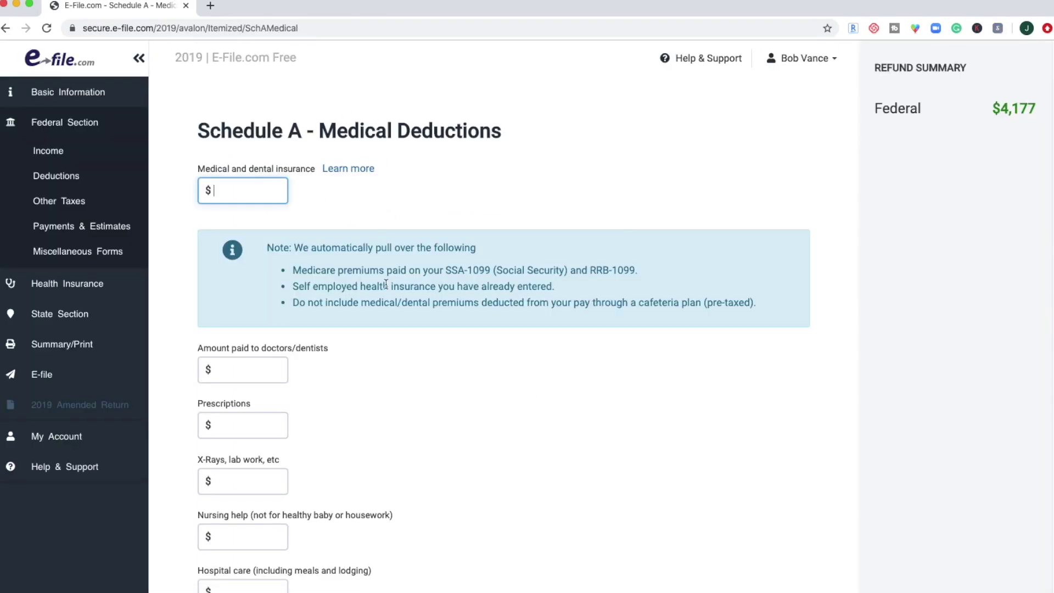
Review the Schedule A medical form and its insurance help, then cancel it with no amounts entered.
{"action": "scroll", "coordinate": [386, 283], "scroll_direction": "down", "scroll_amount": 3}
{"action": "scroll", "coordinate": [385, 286], "scroll_direction": "down", "scroll_amount": 10}
{"action": "scroll", "coordinate": [386, 288], "scroll_direction": "up", "scroll_amount": 10}
{"action": "left_click", "coordinate": [355, 172]}
{"action": "left_click", "coordinate": [304, 152]}
{"action": "scroll", "coordinate": [414, 298], "scroll_direction": "down", "scroll_amount": 10}
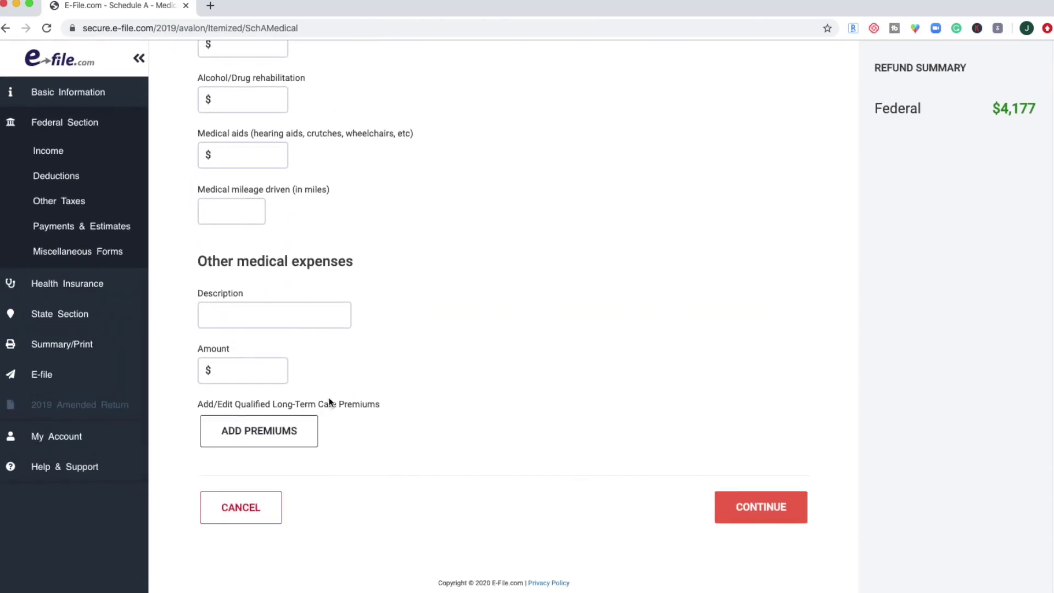
{"action": "left_click", "coordinate": [242, 510]}
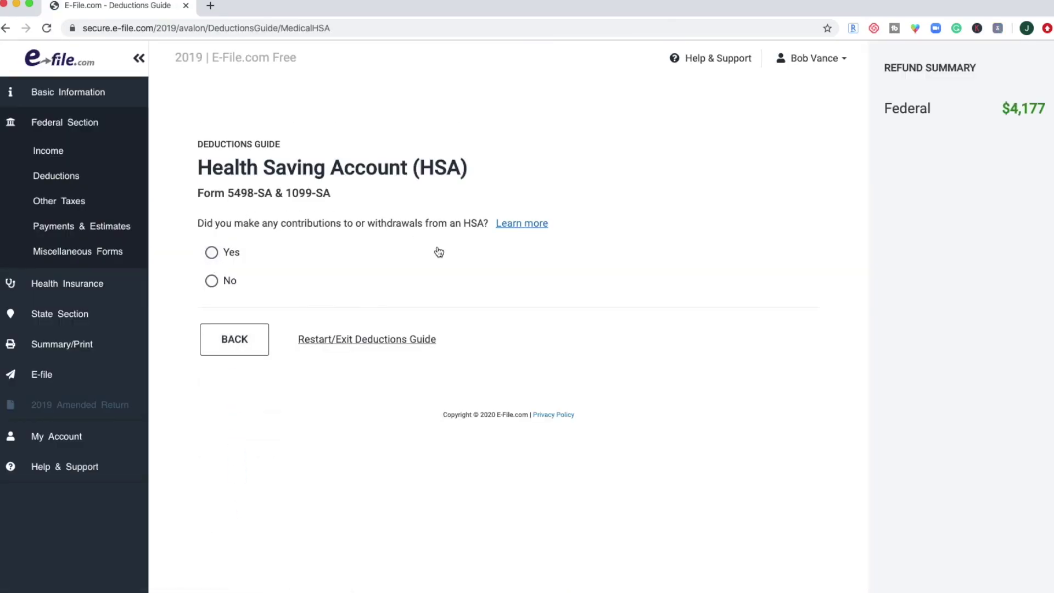
Read the HSA help and answer No to HSA contributions or withdrawals.
{"action": "left_click", "coordinate": [521, 227]}
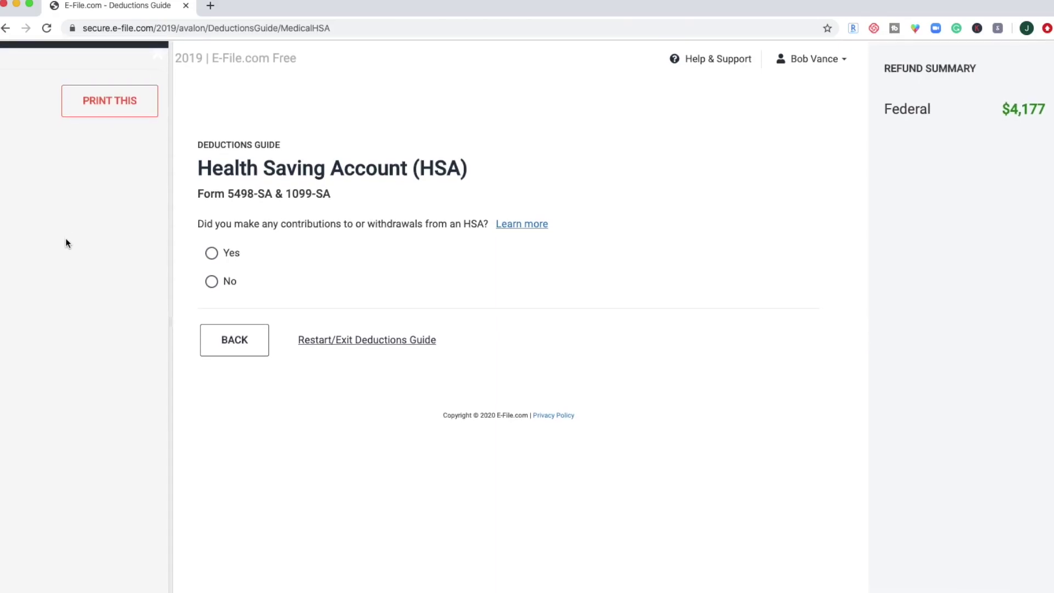
{"action": "left_click", "coordinate": [158, 54]}
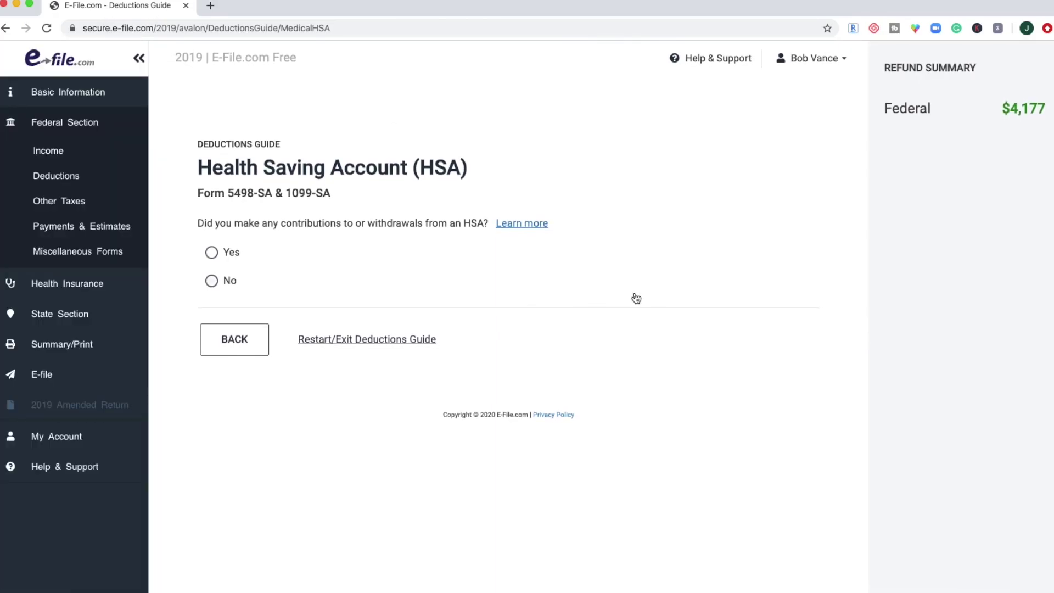
{"action": "left_click", "coordinate": [523, 232]}
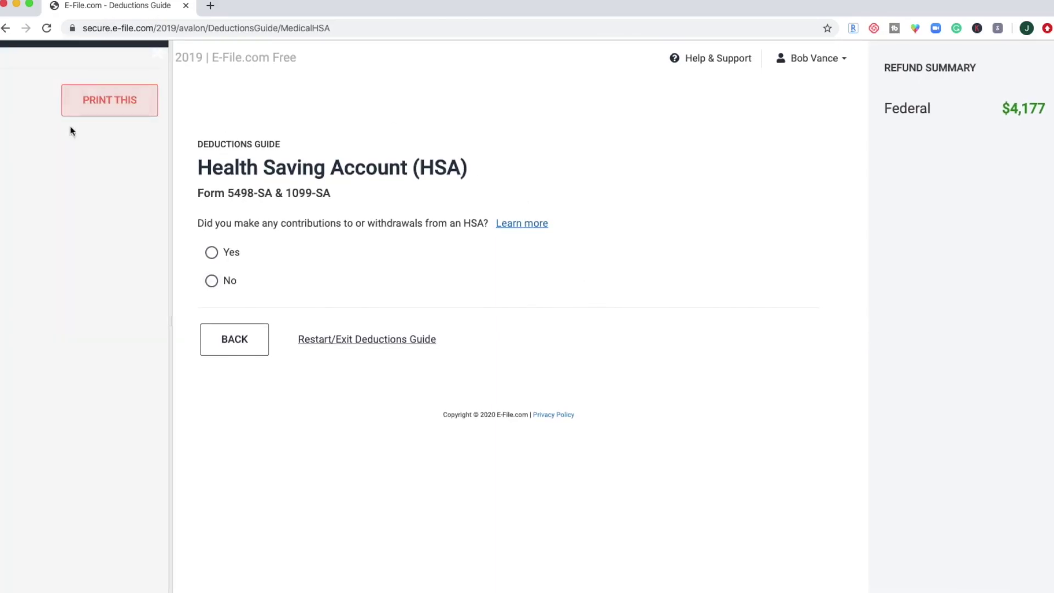
{"action": "left_click", "coordinate": [157, 53]}
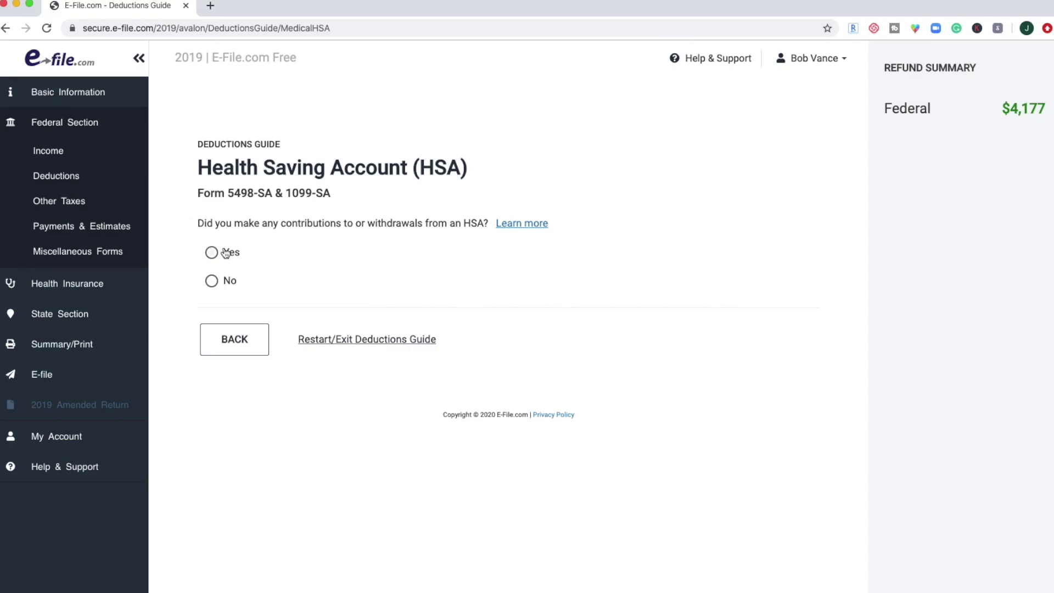
{"action": "left_click", "coordinate": [213, 282]}
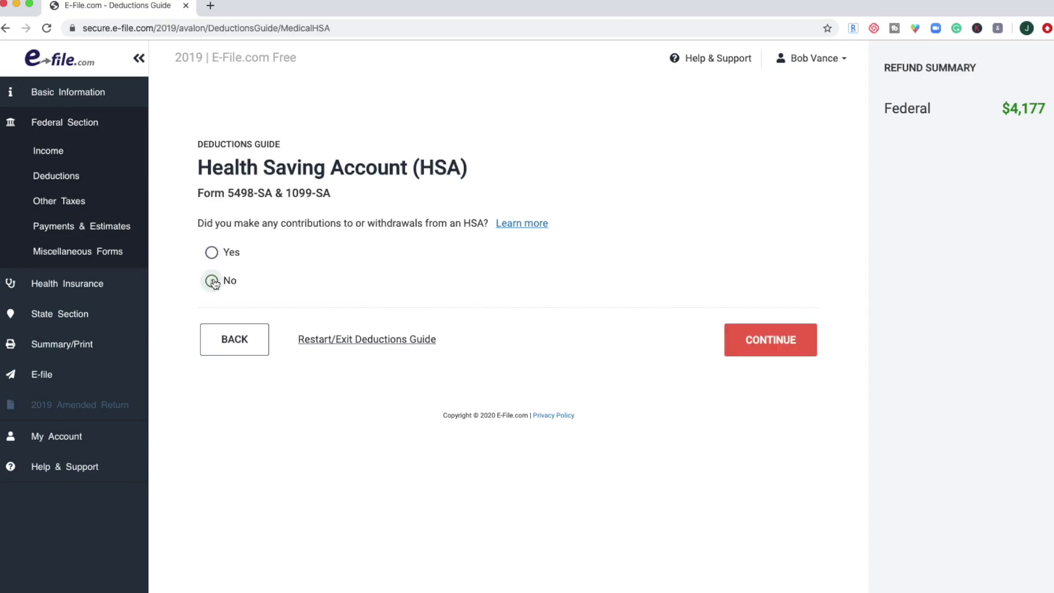
{"action": "left_click", "coordinate": [789, 352]}
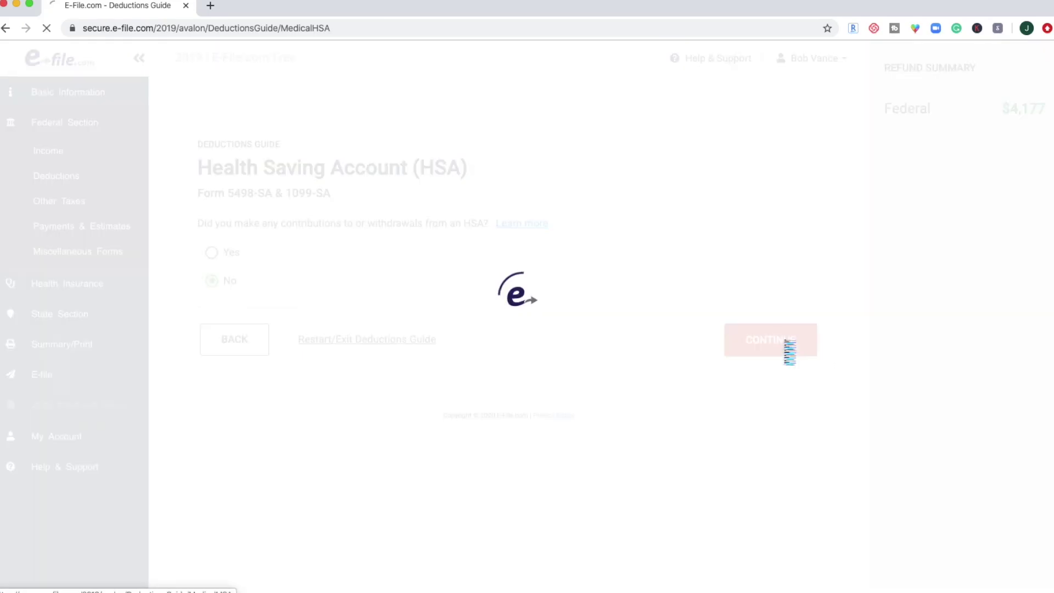
Answer No to self-employed health insurance and education expenses.
{"action": "left_click", "coordinate": [211, 280]}
{"action": "left_click", "coordinate": [782, 342]}
{"action": "left_click", "coordinate": [212, 324]}
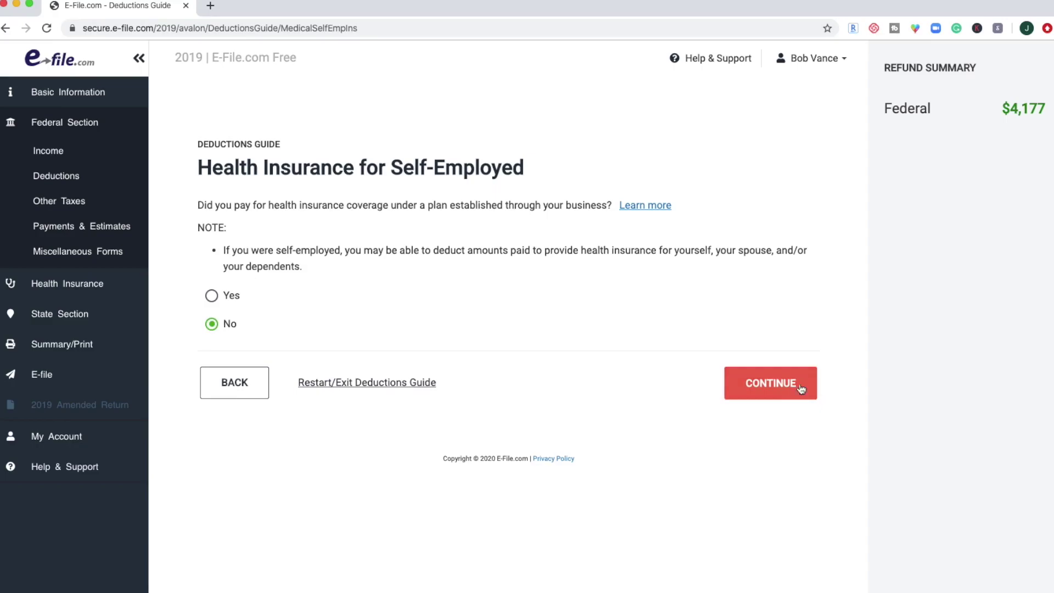
{"action": "left_click", "coordinate": [807, 387]}
{"action": "left_click", "coordinate": [212, 295]}
{"action": "left_click", "coordinate": [789, 394]}
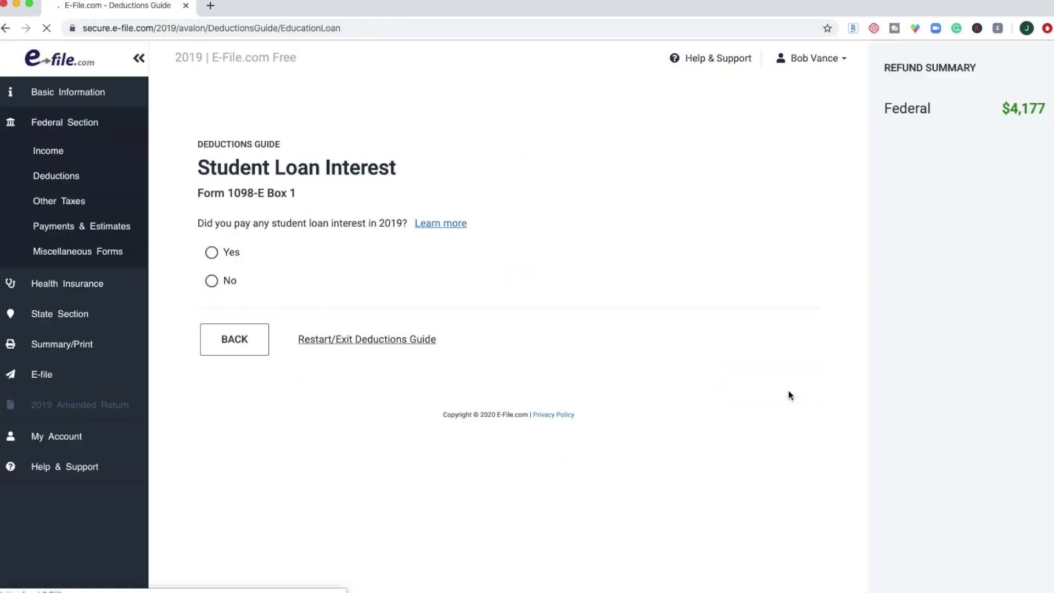
Record $500 of student loan interest paid.
{"action": "left_click", "coordinate": [239, 256]}
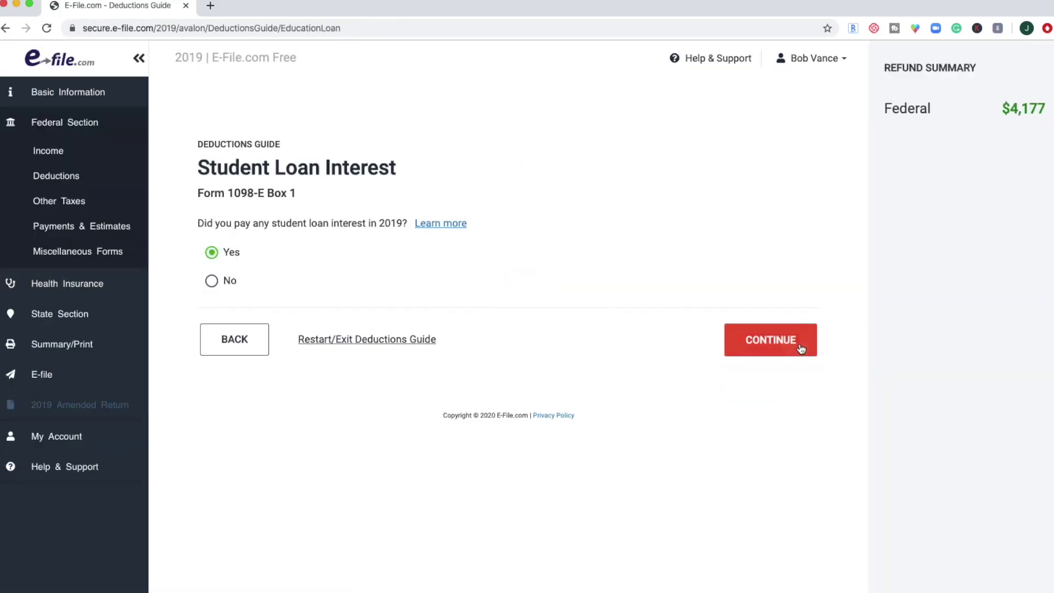
{"action": "left_click", "coordinate": [793, 342]}
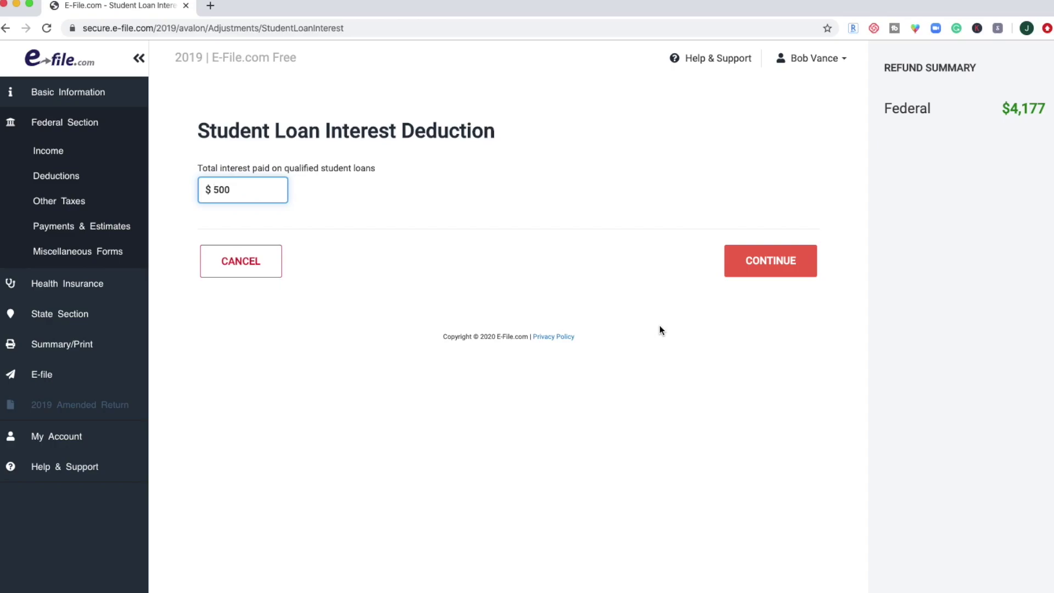
{"action": "left_click", "coordinate": [791, 264]}
Answer No to education, car, job-related, tax payment, retirement and other deductions, finishing the guide.
{"action": "left_click", "coordinate": [211, 342]}
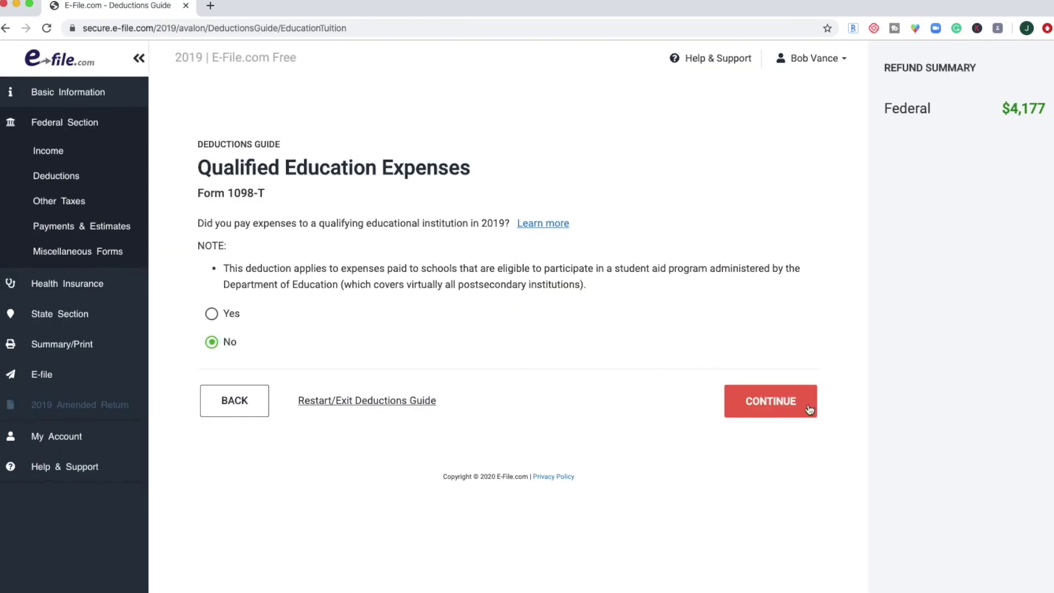
{"action": "left_click", "coordinate": [752, 400]}
{"action": "left_click", "coordinate": [211, 340]}
{"action": "left_click", "coordinate": [765, 399]}
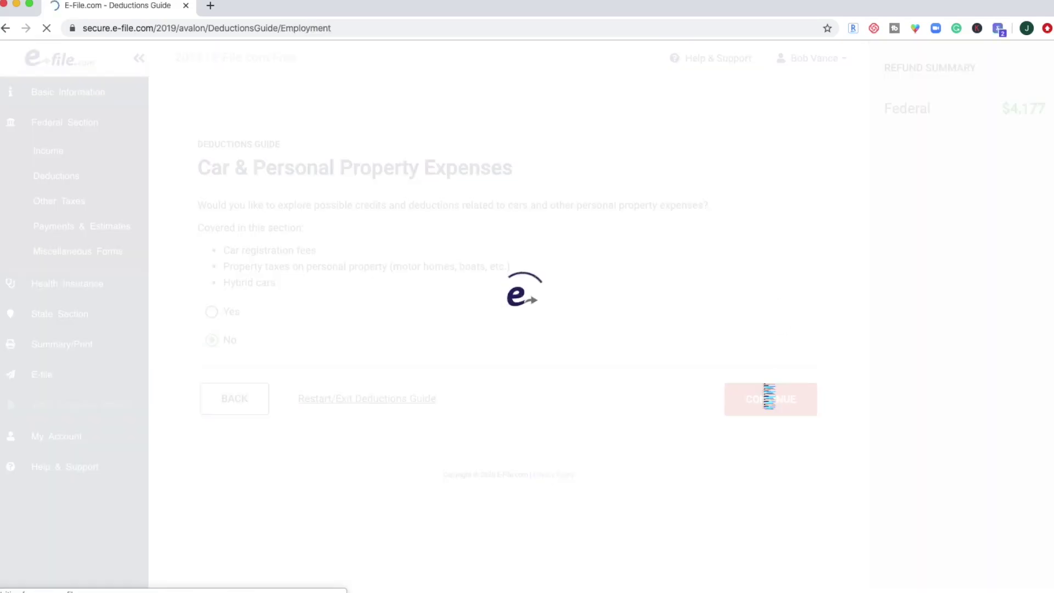
{"action": "left_click", "coordinate": [212, 372]}
{"action": "left_click", "coordinate": [785, 436]}
{"action": "left_click", "coordinate": [211, 396]}
{"action": "left_click", "coordinate": [789, 457]}
{"action": "left_click", "coordinate": [211, 356]}
{"action": "left_click", "coordinate": [758, 418]}
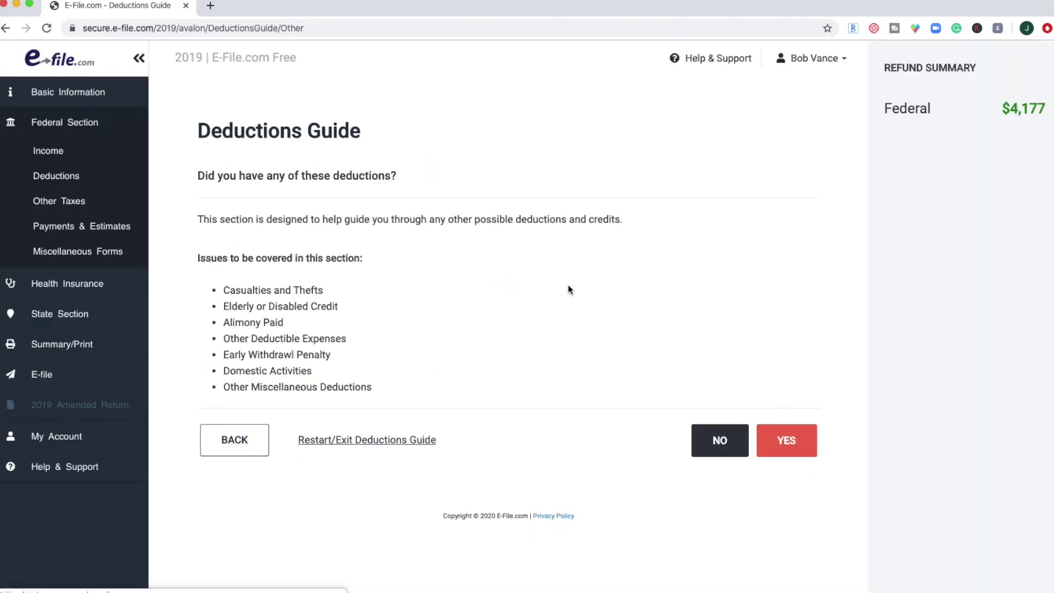
{"action": "left_click", "coordinate": [719, 440]}
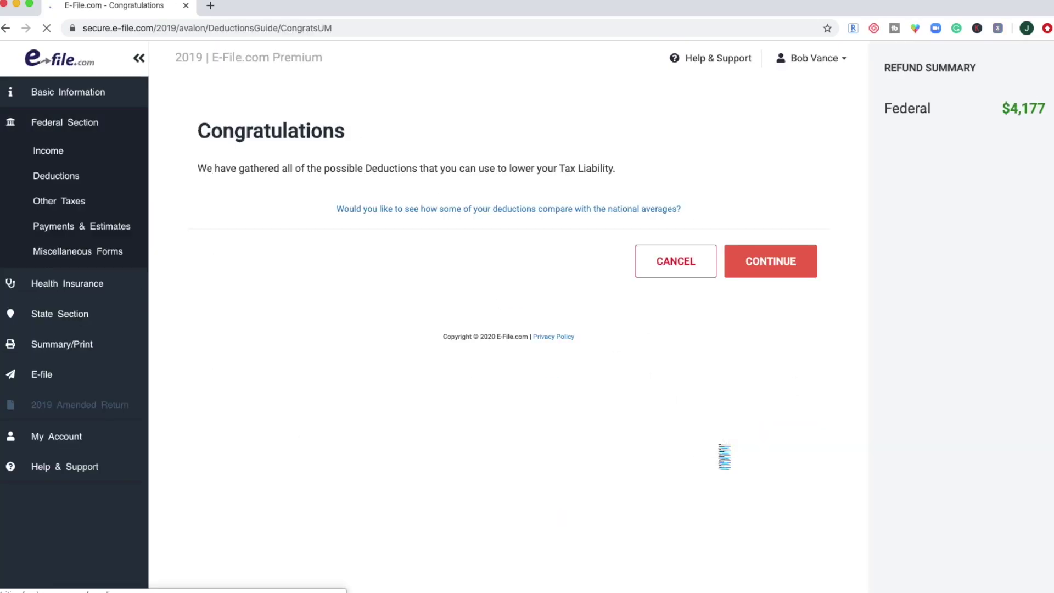
{"action": "left_click", "coordinate": [751, 274]}
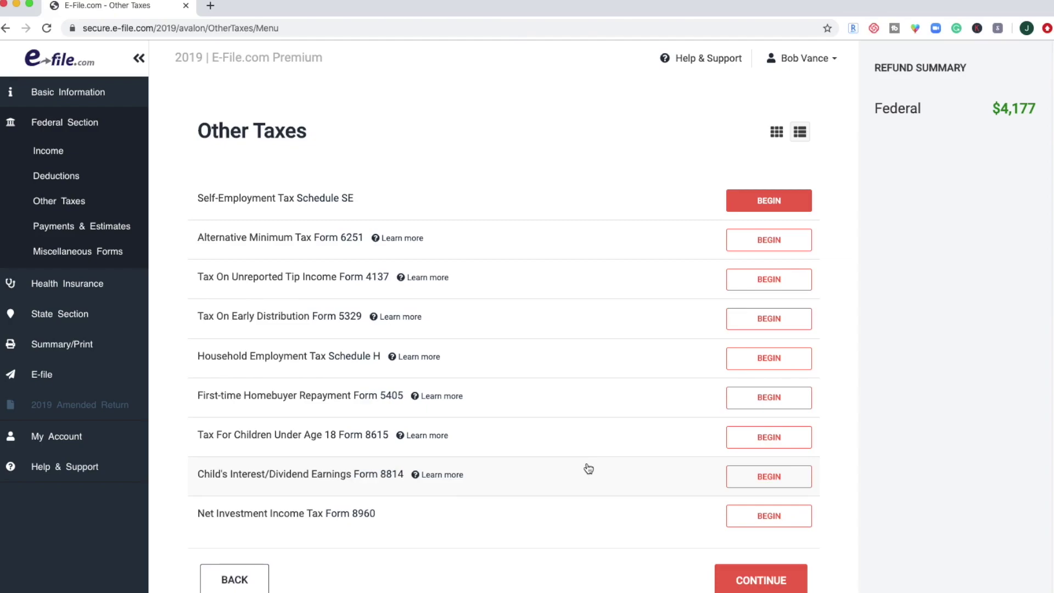
Read the Form 8615 explanation on the Other Taxes page without adding any forms.
{"action": "left_click_drag", "start_coordinate": [238, 123], "coordinate": [315, 137]}
{"action": "left_click", "coordinate": [210, 132]}
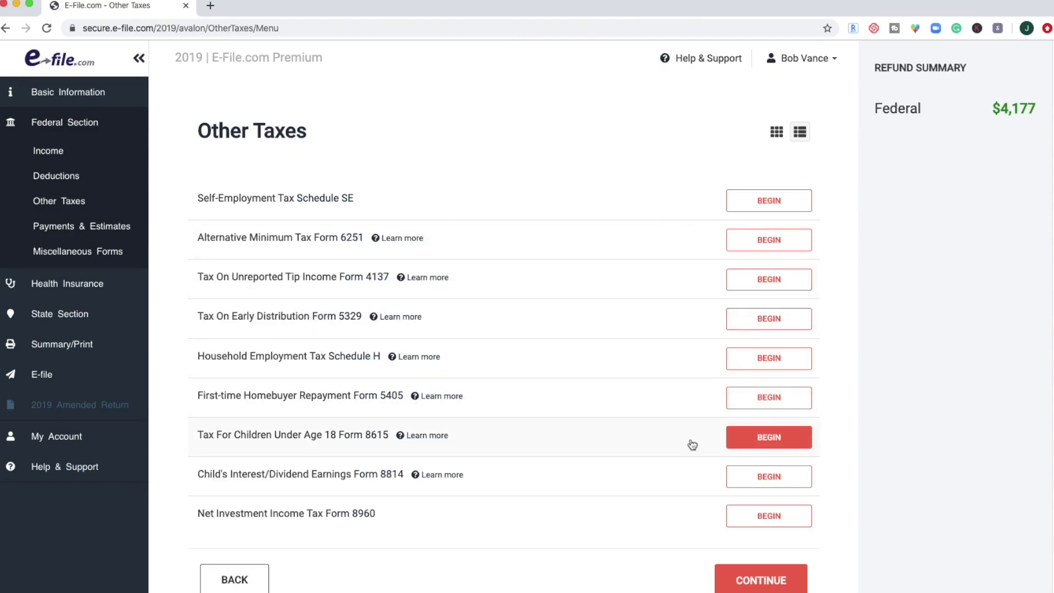
{"action": "left_click", "coordinate": [437, 438]}
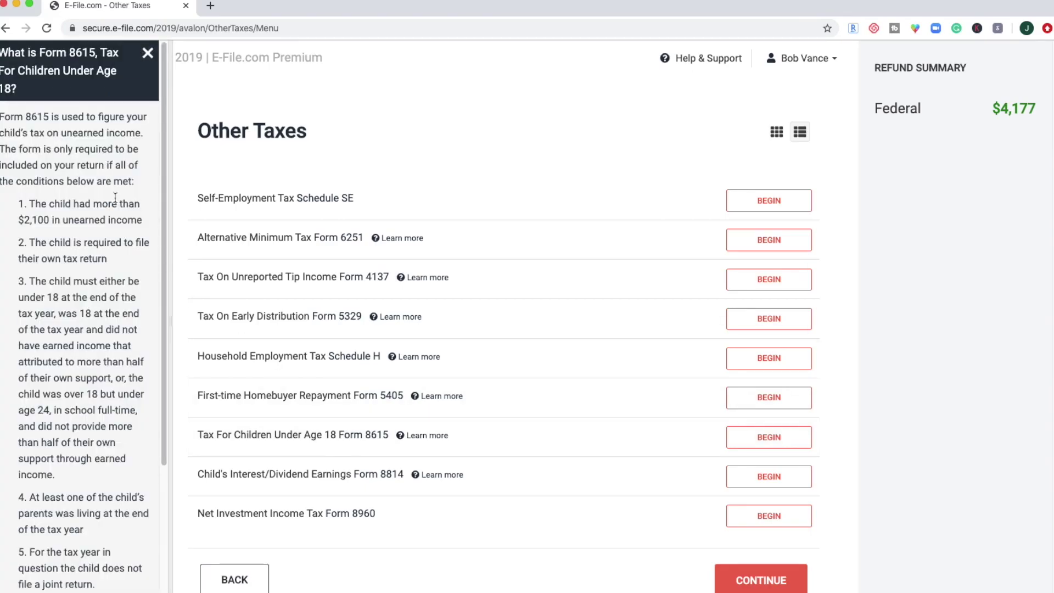
{"action": "scroll", "coordinate": [117, 198], "scroll_direction": "down", "scroll_amount": 5}
{"action": "scroll", "coordinate": [113, 195], "scroll_direction": "up", "scroll_amount": 3}
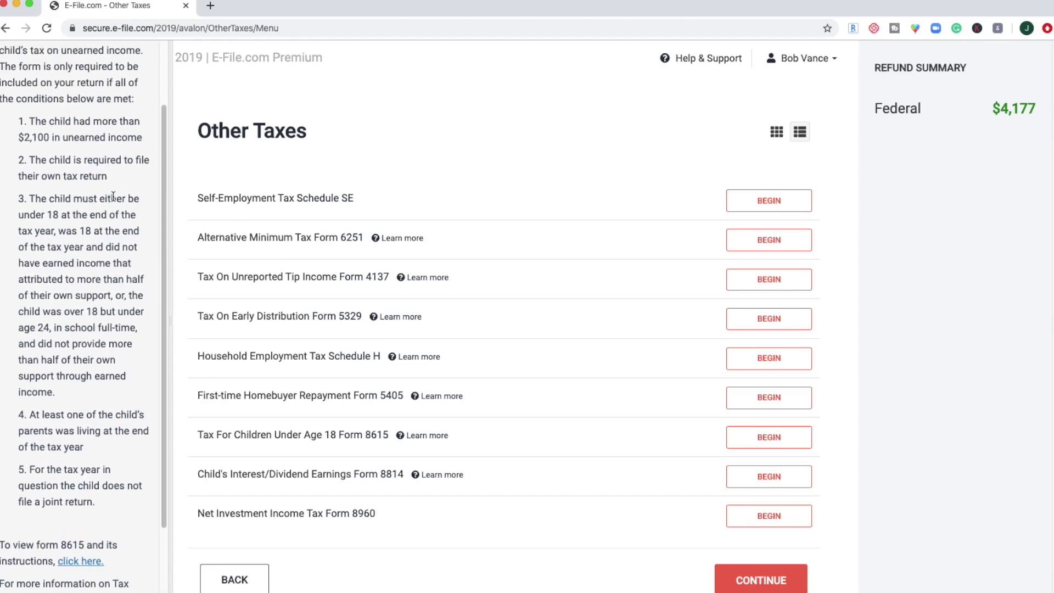
{"action": "scroll", "coordinate": [113, 196], "scroll_direction": "up", "scroll_amount": 2}
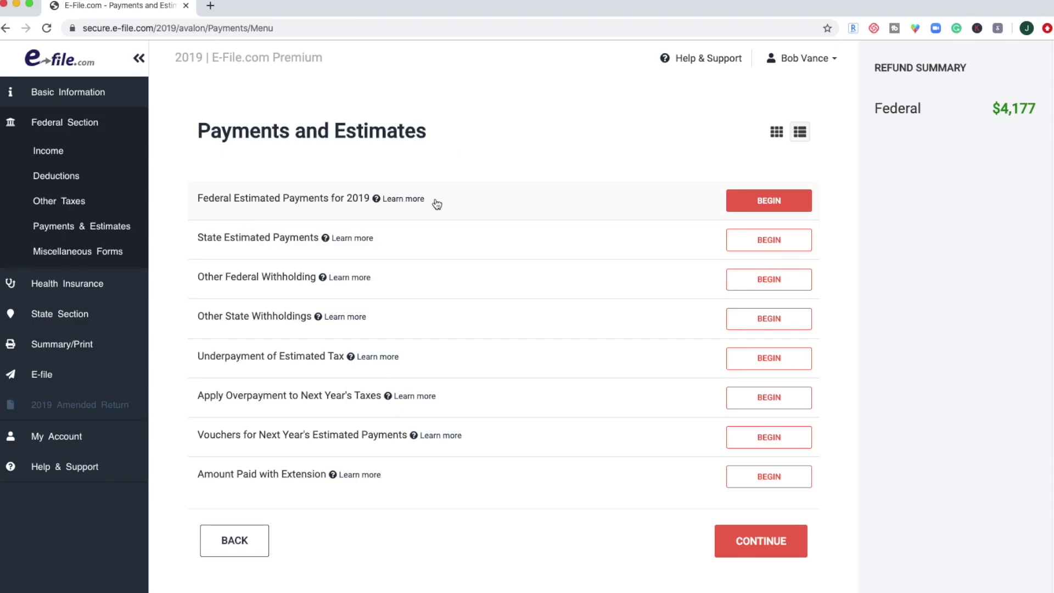
Read the federal estimated payments explanation and skip Payments and Estimates with no entries.
{"action": "left_click", "coordinate": [409, 200]}
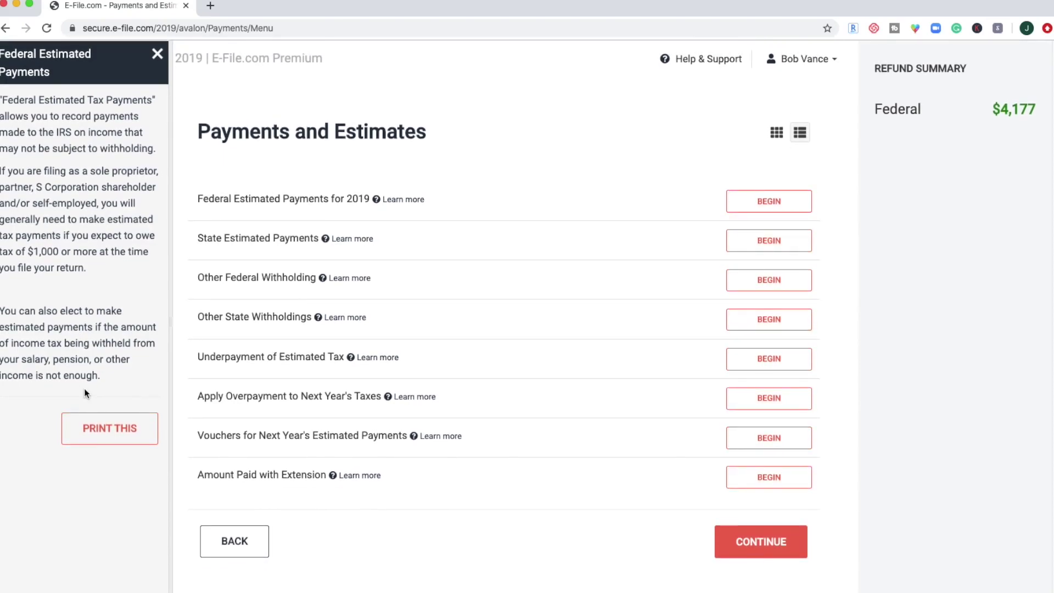
{"action": "left_click", "coordinate": [157, 53]}
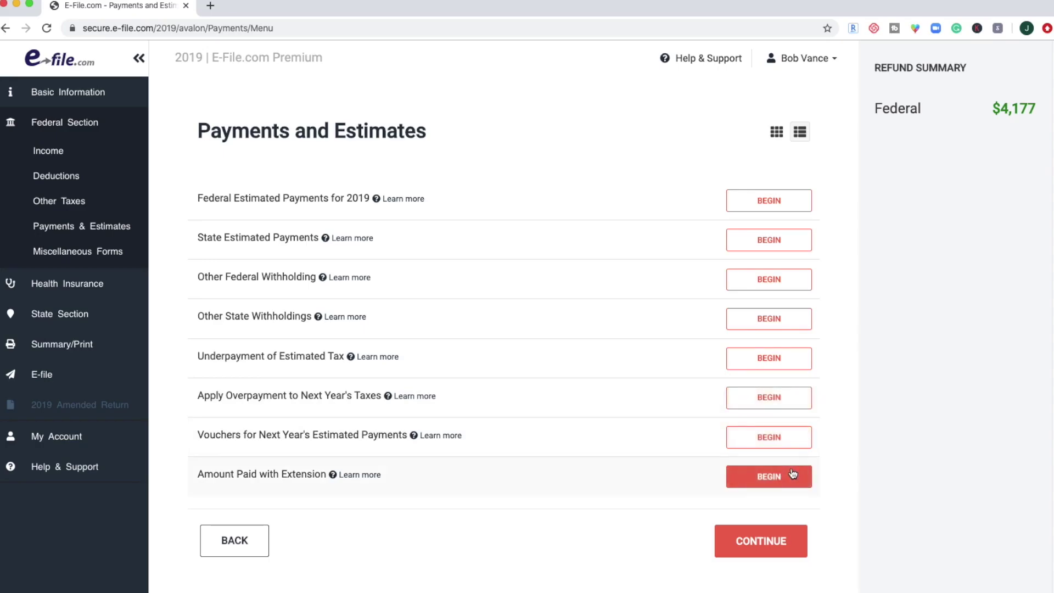
{"action": "left_click", "coordinate": [767, 545]}
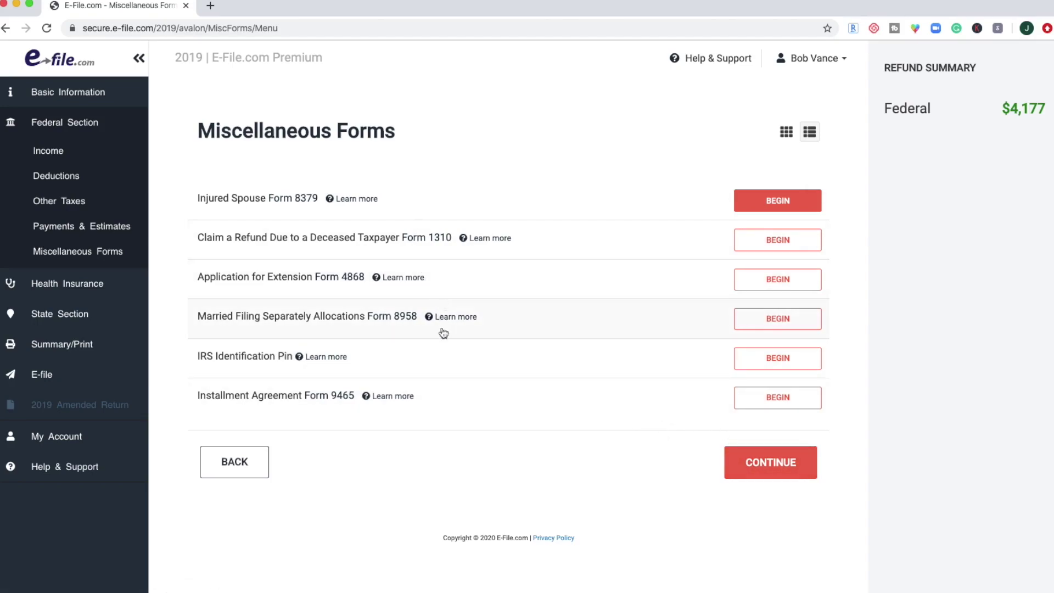
Continue past Forms 8379, 1310, 4868, 8958 and 9465 without starting any.
{"action": "left_click", "coordinate": [775, 464]}
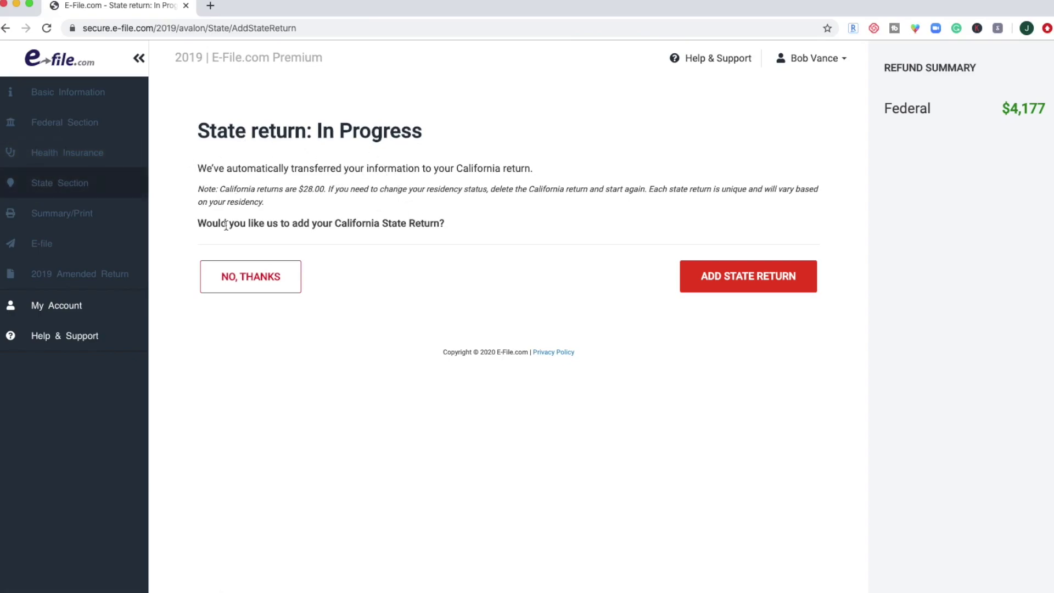
Add the California state return for the $28.00 fee.
{"action": "left_click_drag", "start_coordinate": [261, 194], "coordinate": [326, 190]}
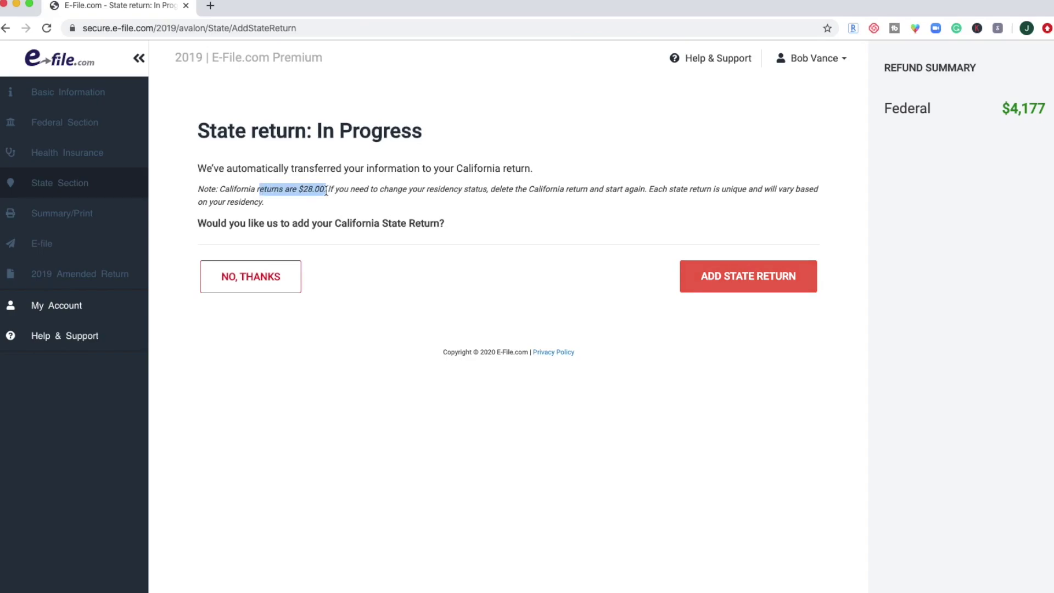
{"action": "left_click", "coordinate": [424, 189]}
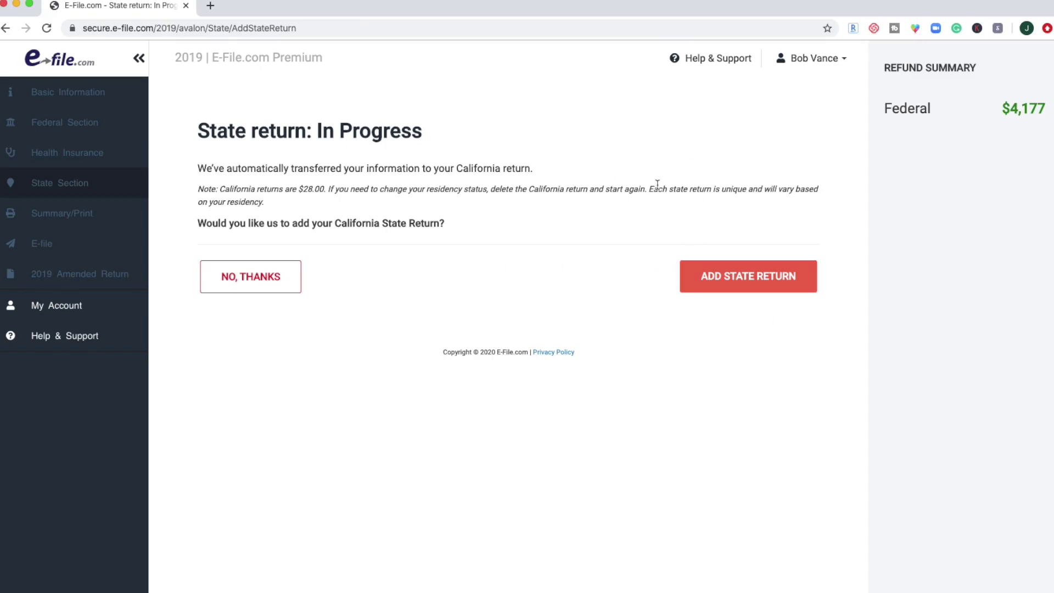
{"action": "left_click", "coordinate": [781, 287]}
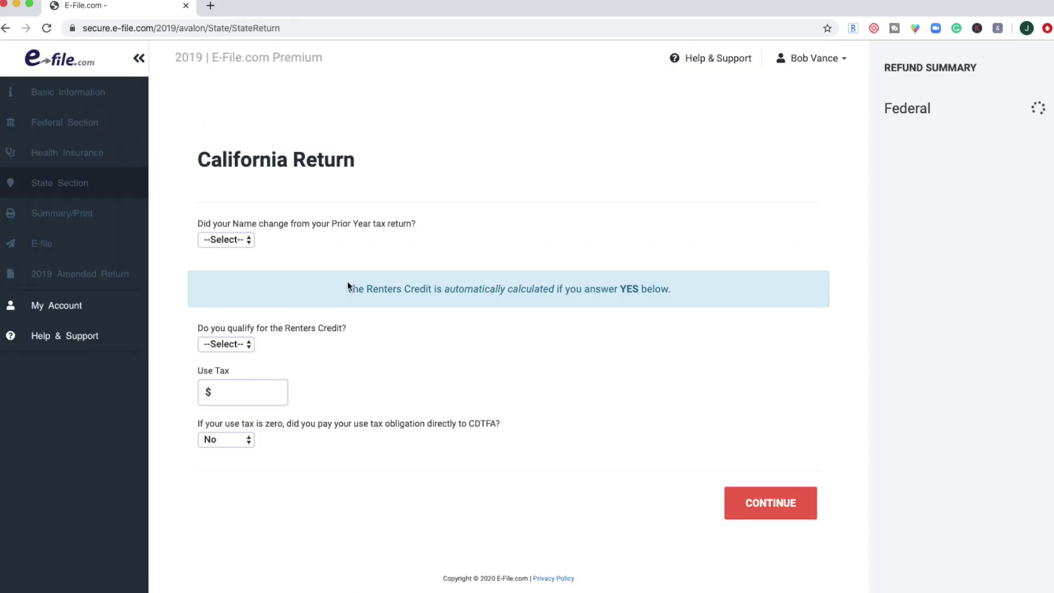
Answer No to name change and Renters Credit, and decline further California items.
{"action": "left_click", "coordinate": [247, 239]}
{"action": "left_click", "coordinate": [237, 269]}
{"action": "left_click", "coordinate": [225, 344]}
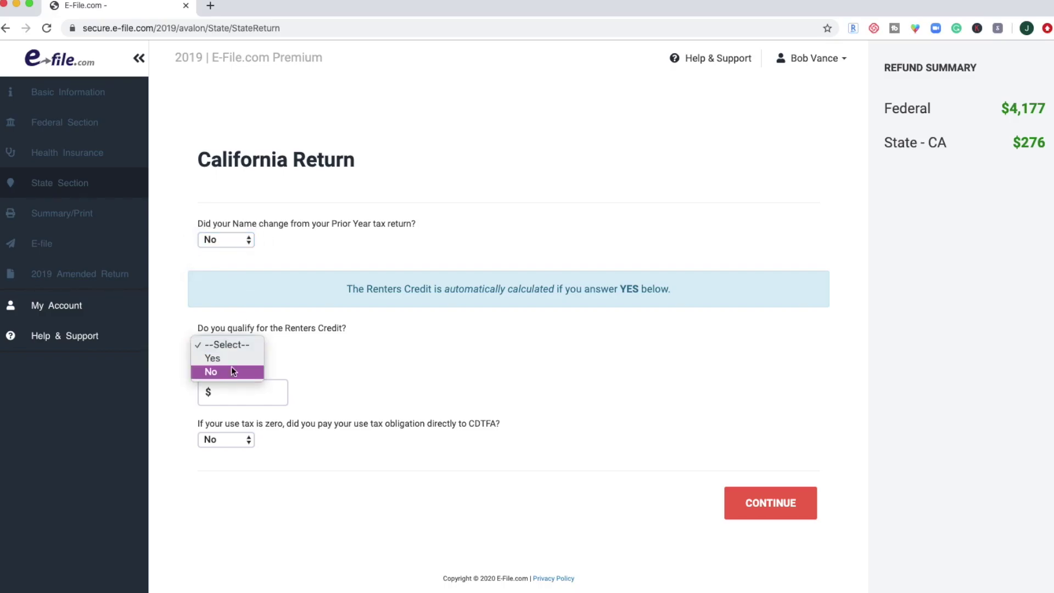
{"action": "left_click", "coordinate": [231, 372]}
{"action": "left_click", "coordinate": [242, 392]}
{"action": "left_click", "coordinate": [790, 513]}
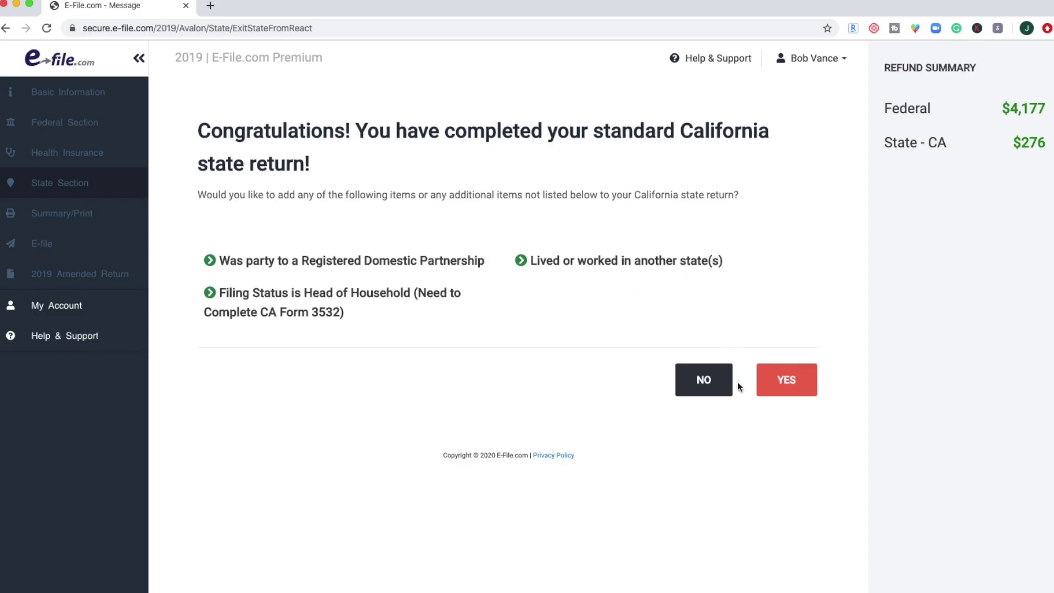
{"action": "left_click", "coordinate": [704, 380]}
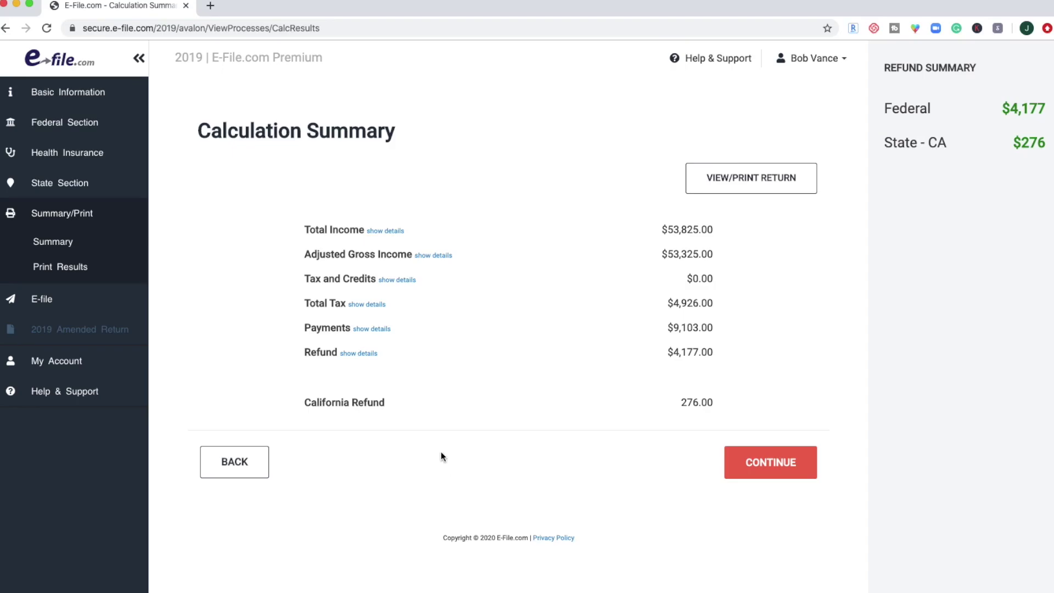
Review the federal refund and payments details, then highlight the January 8, 2020 e-file start date.
{"action": "left_click", "coordinate": [355, 353]}
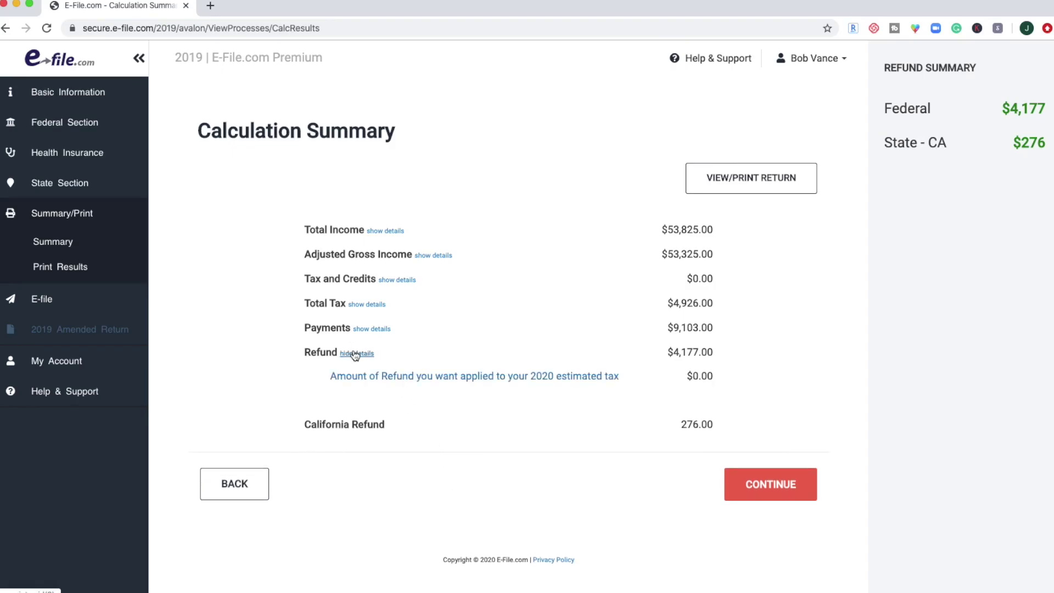
{"action": "left_click", "coordinate": [365, 330]}
{"action": "scroll", "coordinate": [597, 371], "scroll_direction": "down", "scroll_amount": 3}
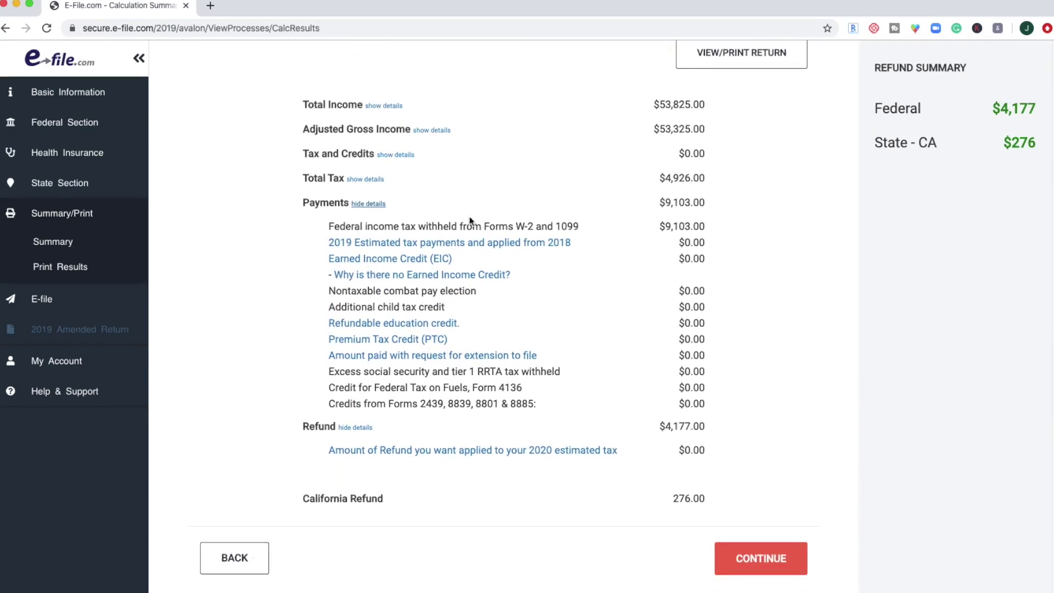
{"action": "left_click", "coordinate": [774, 554]}
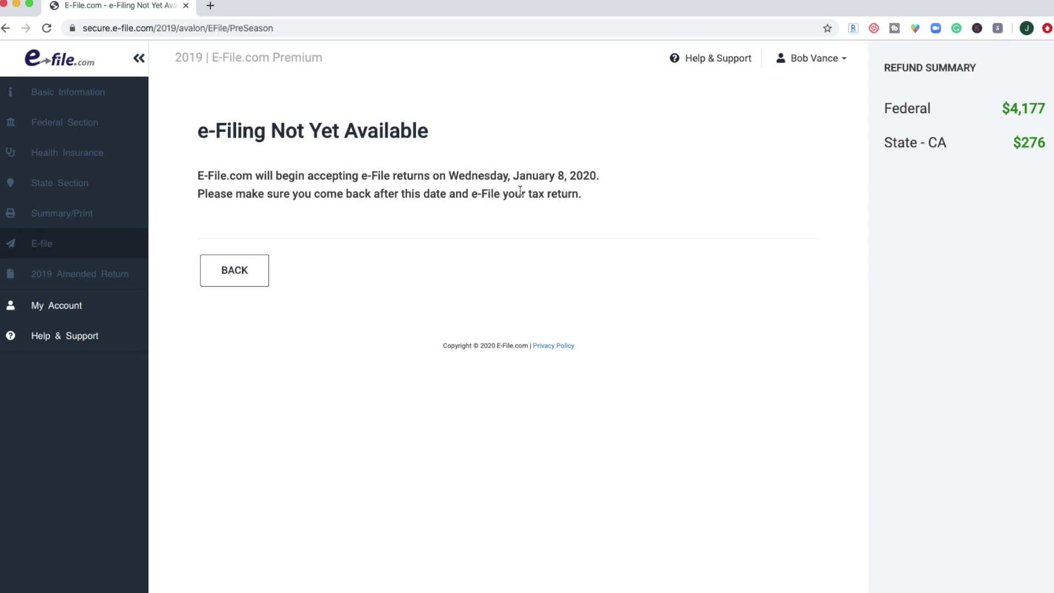
{"action": "left_click_drag", "start_coordinate": [520, 175], "coordinate": [598, 171]}
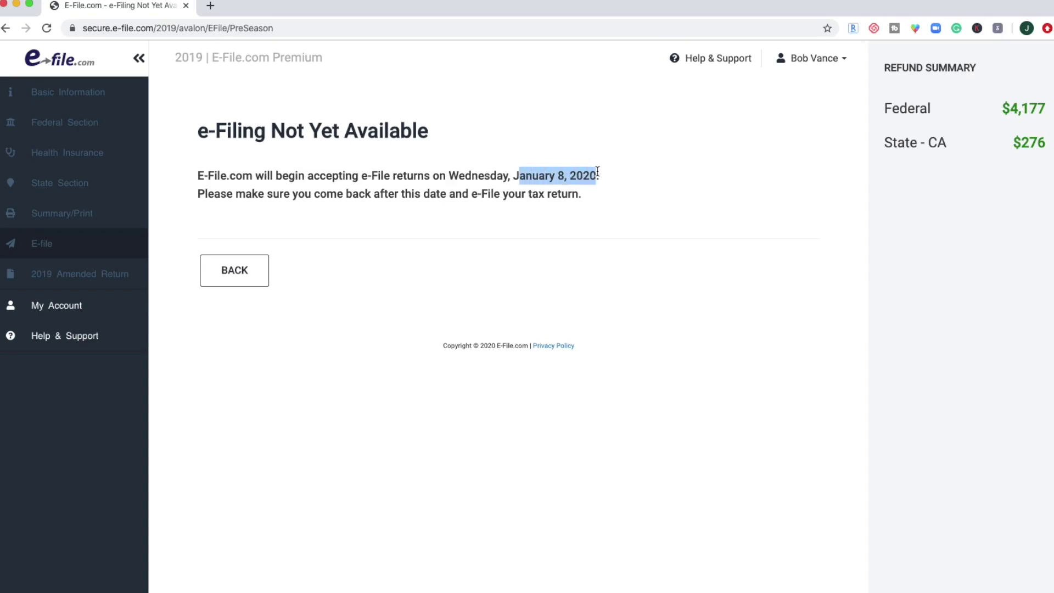